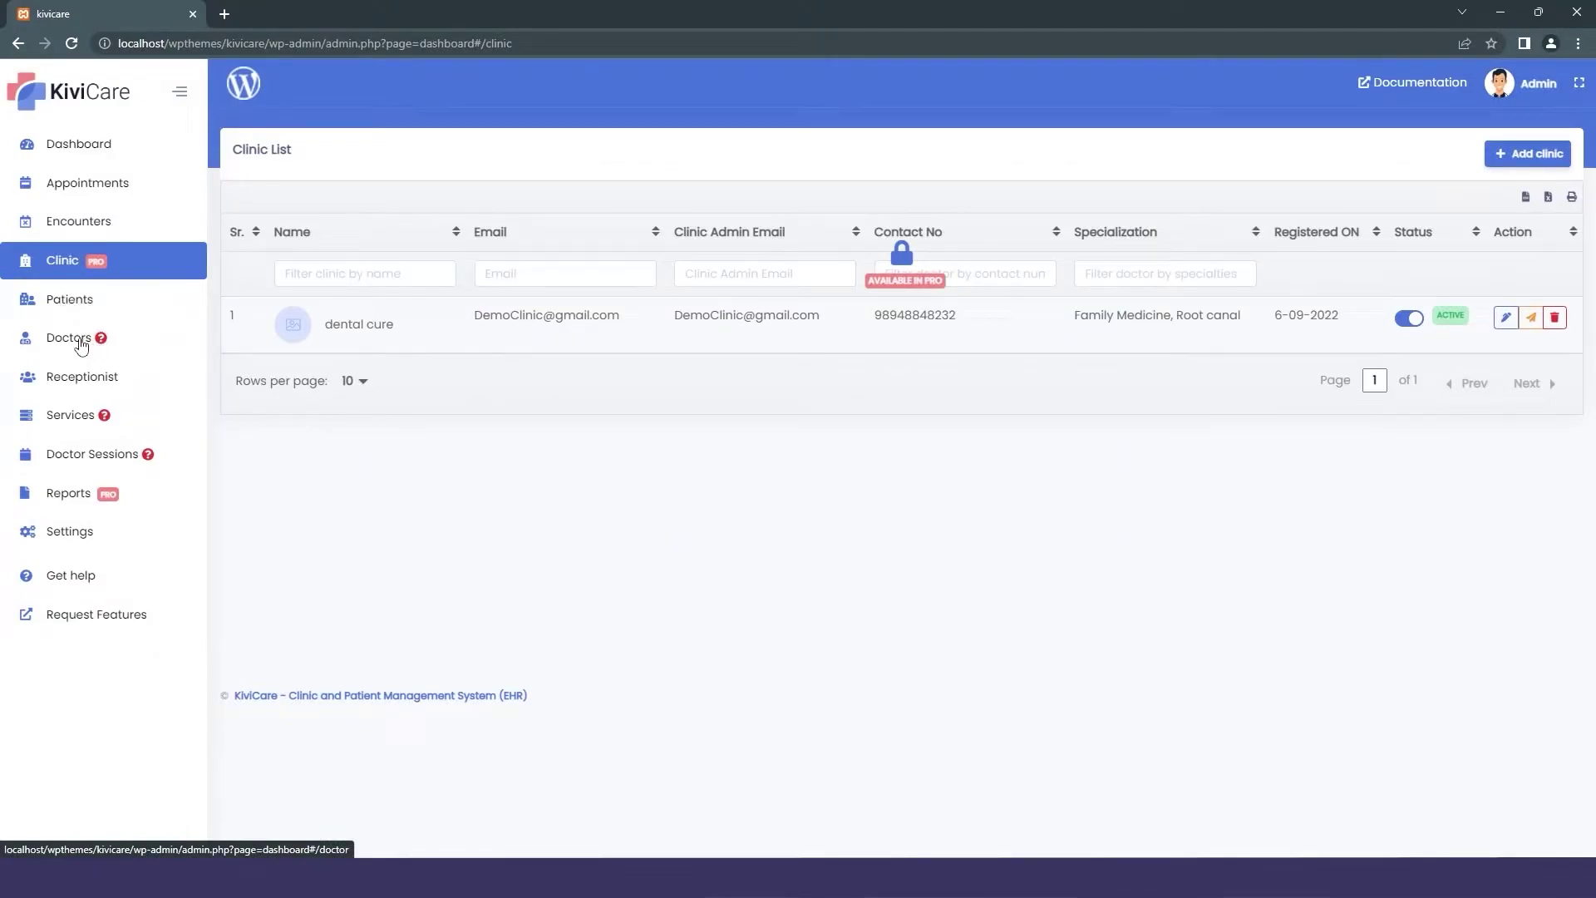
left_click(80, 346)
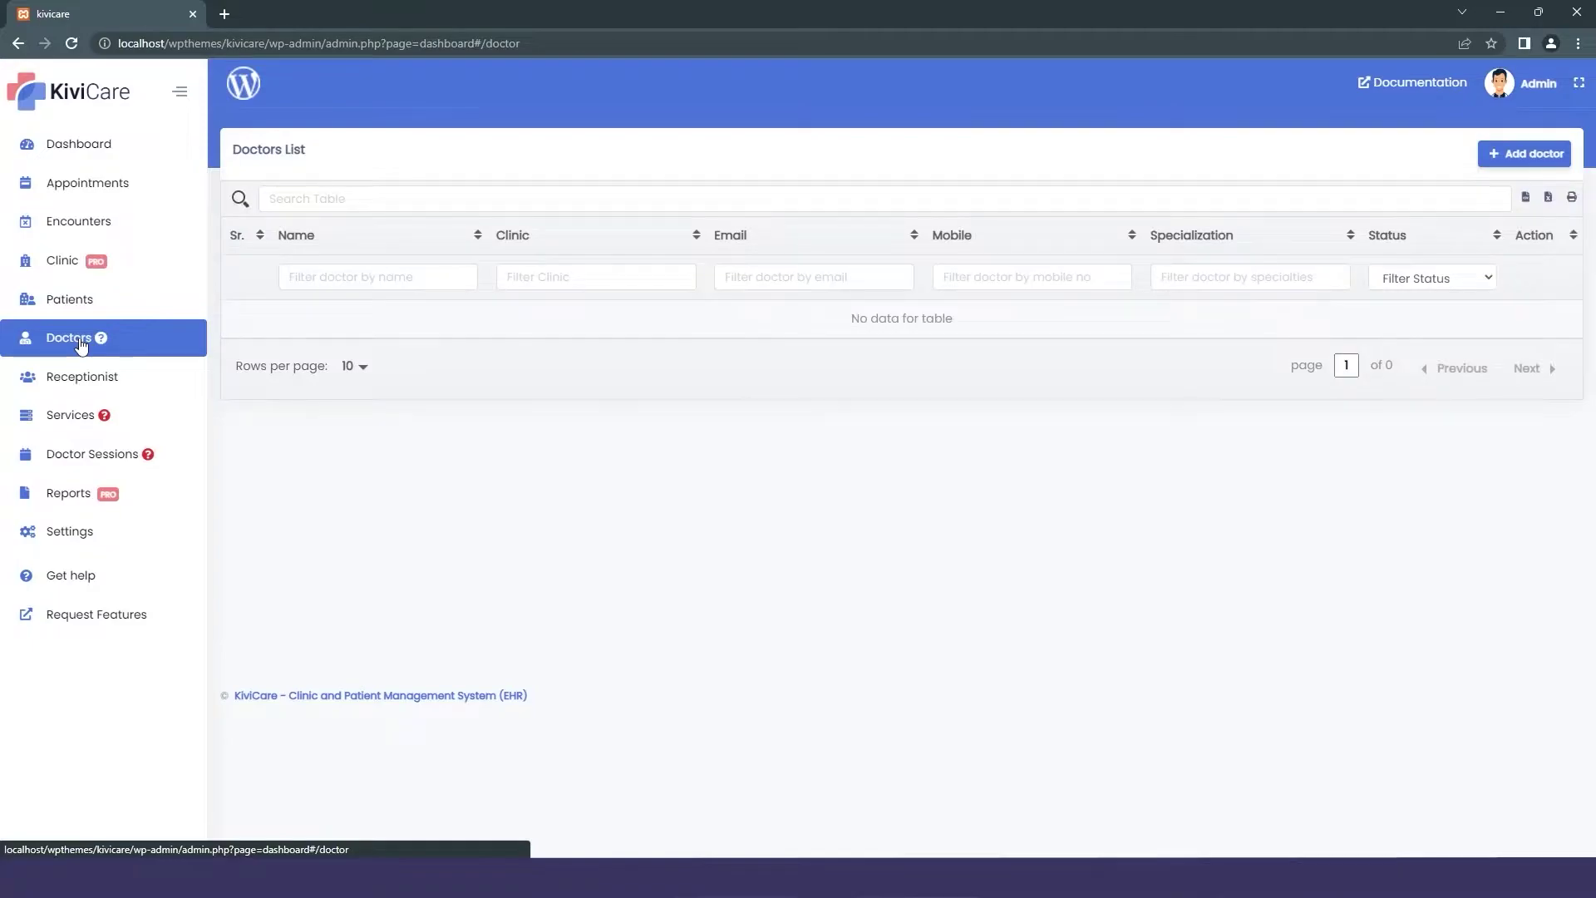
left_click(1510, 168)
left_click(609, 279)
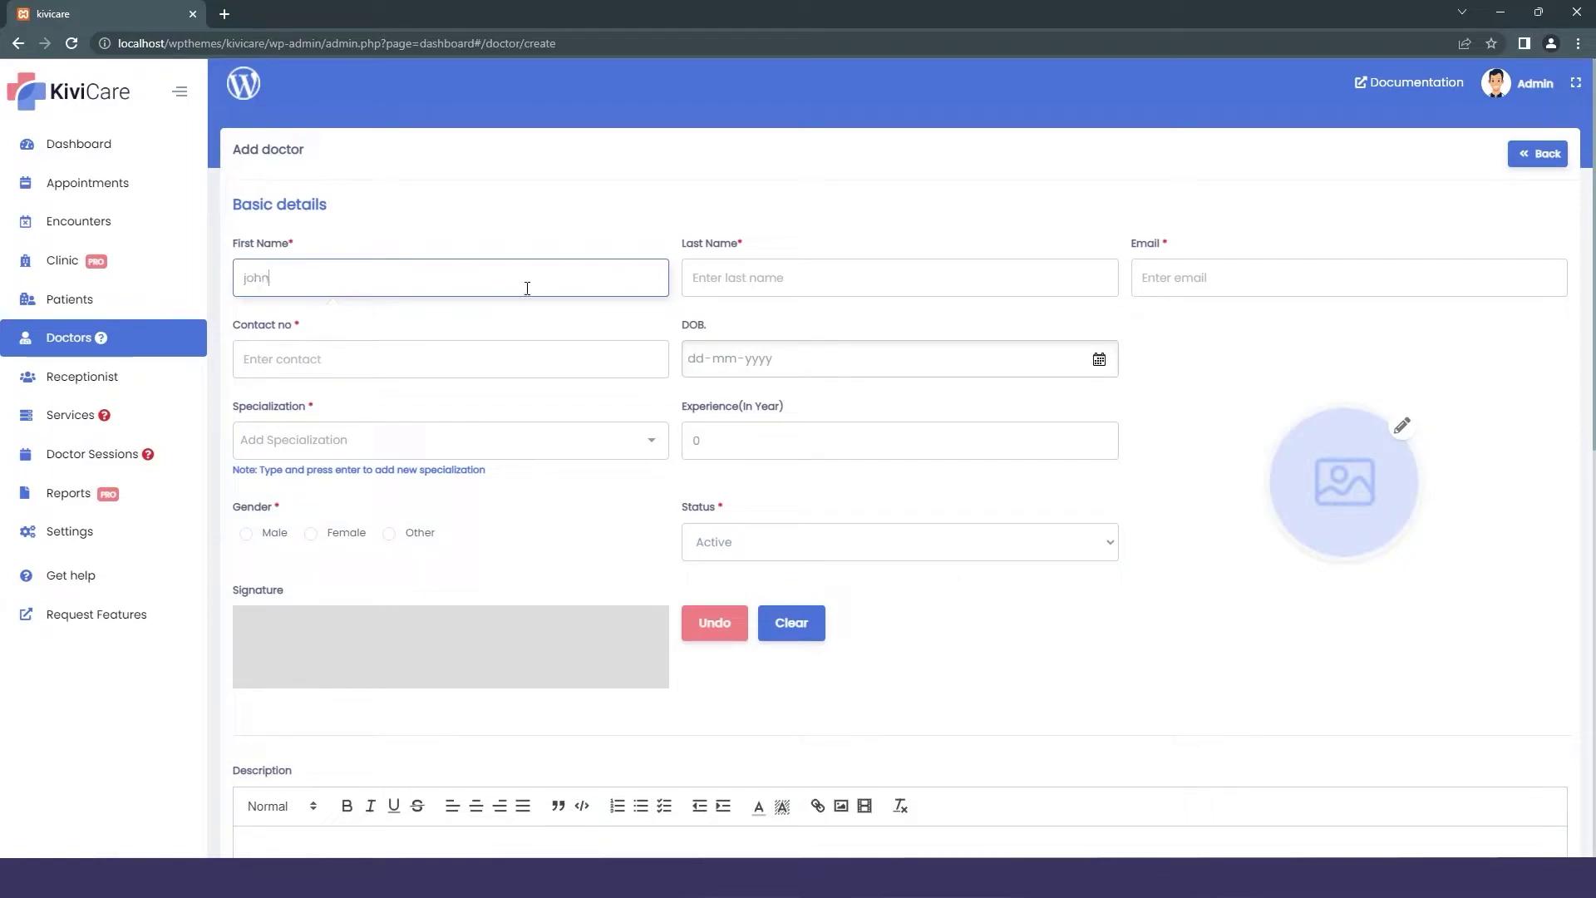
left_click(723, 277)
left_click(1159, 272)
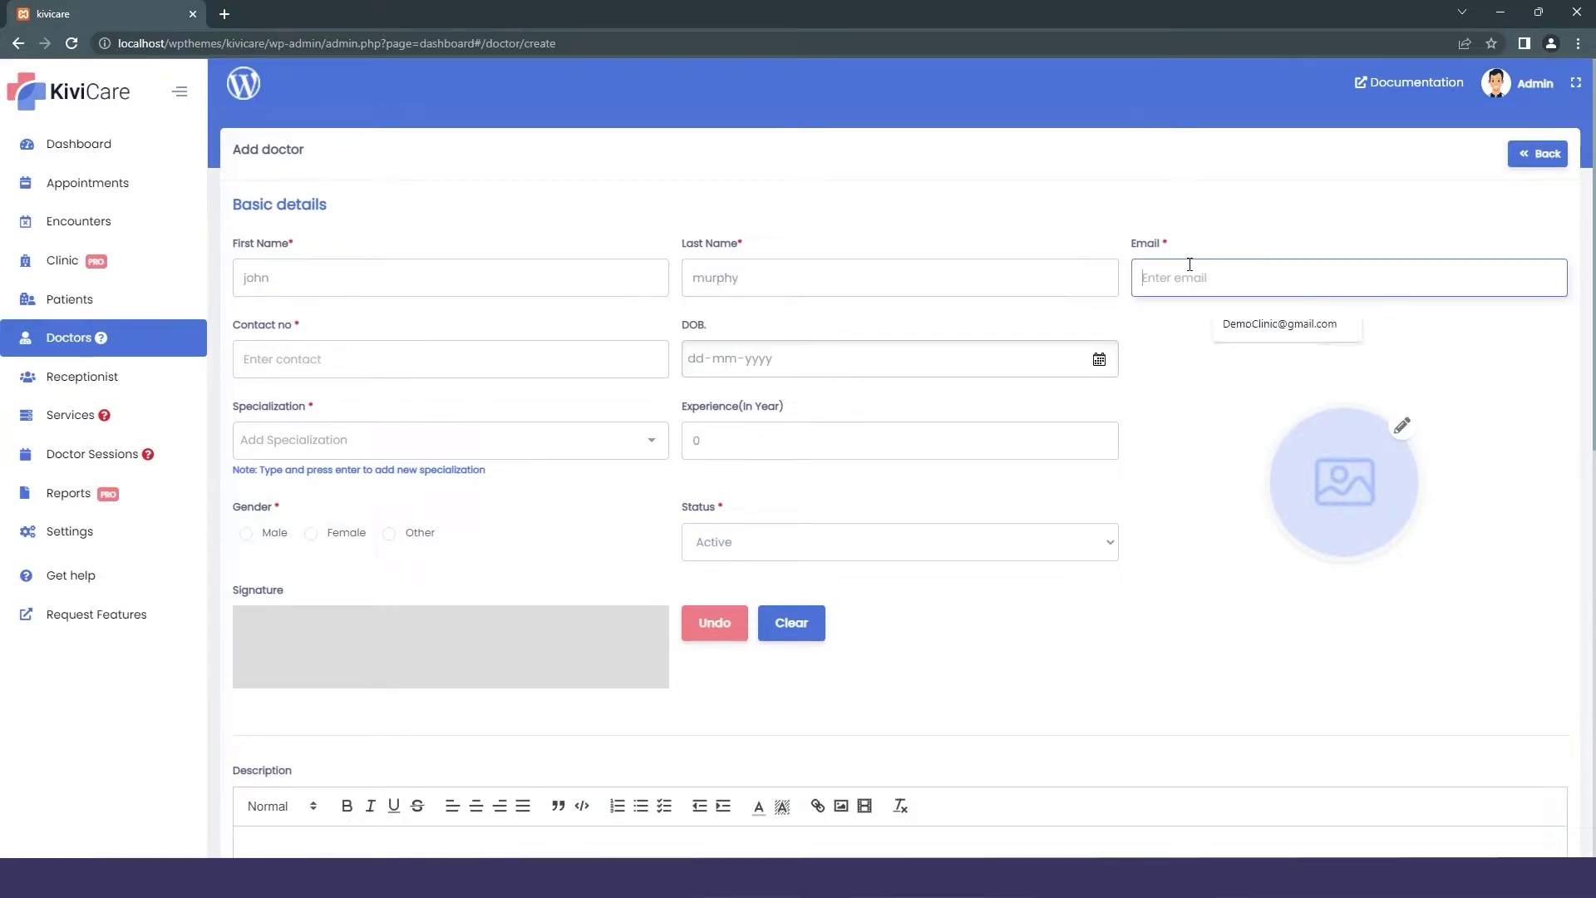
left_click(592, 360)
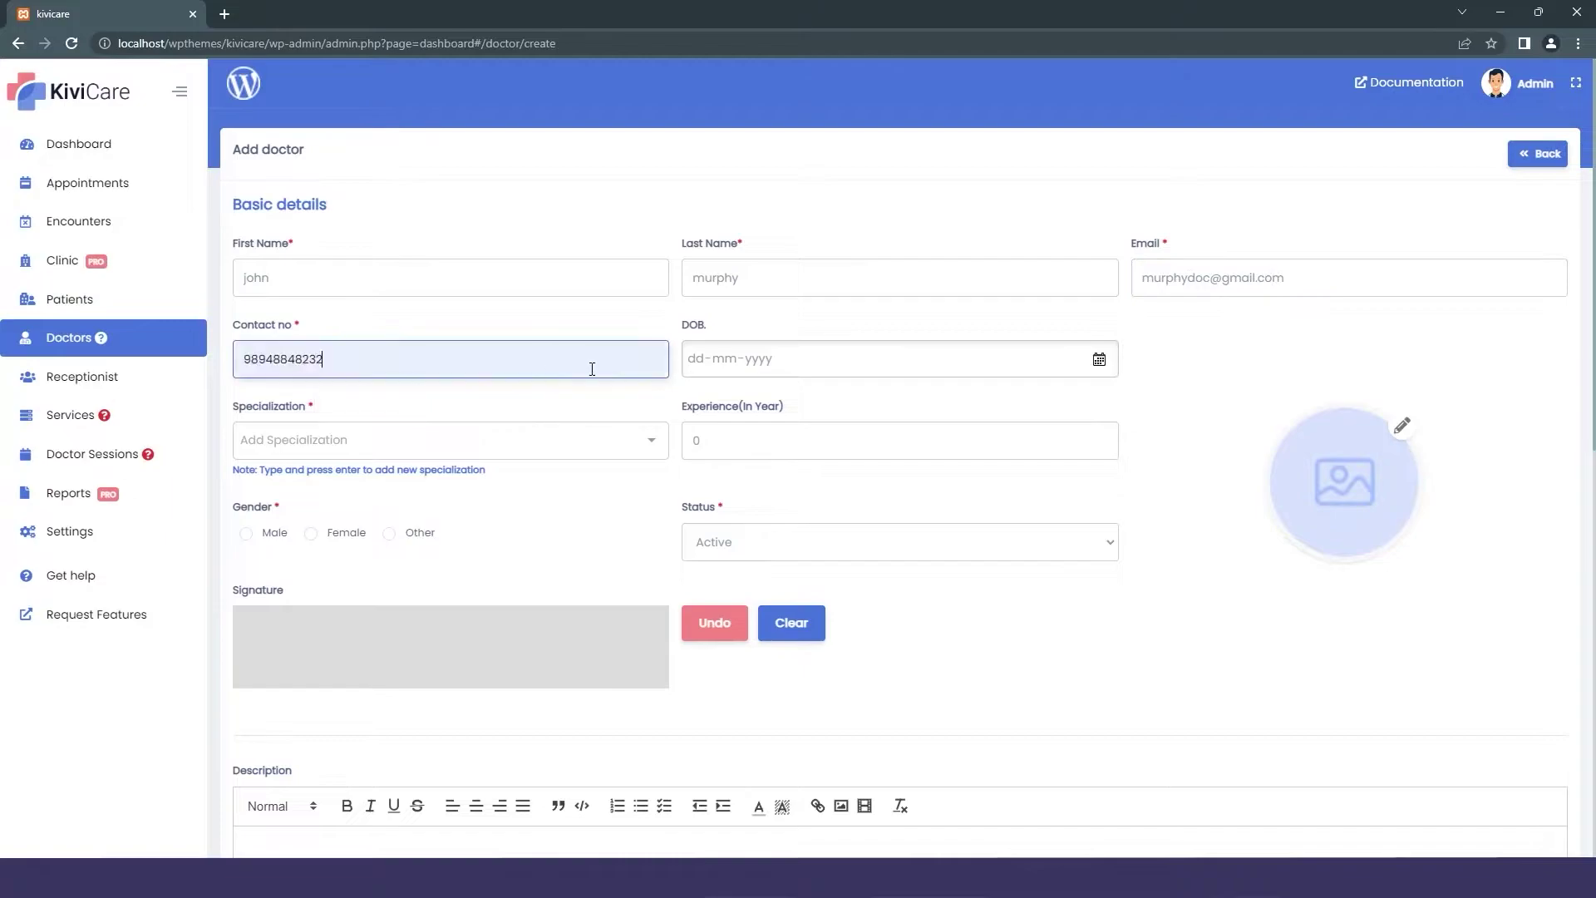
left_click(696, 360)
type("07-08-2000")
Add Root canal and Teeth cleaning specializations, set gender to Male, and draw a signature.
left_click(345, 438)
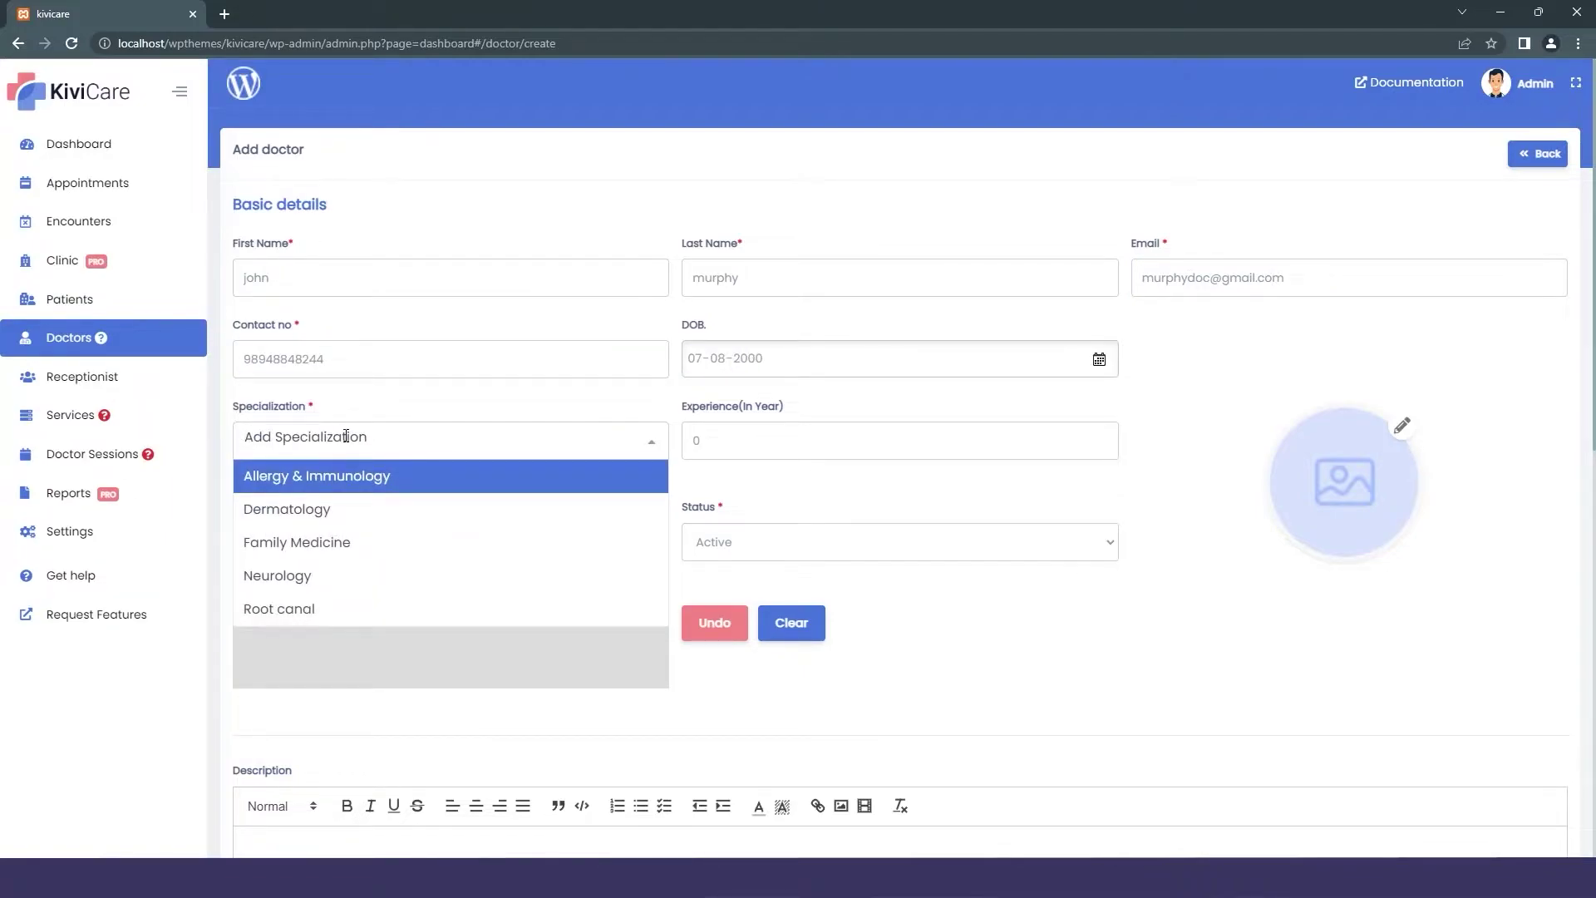
left_click(335, 611)
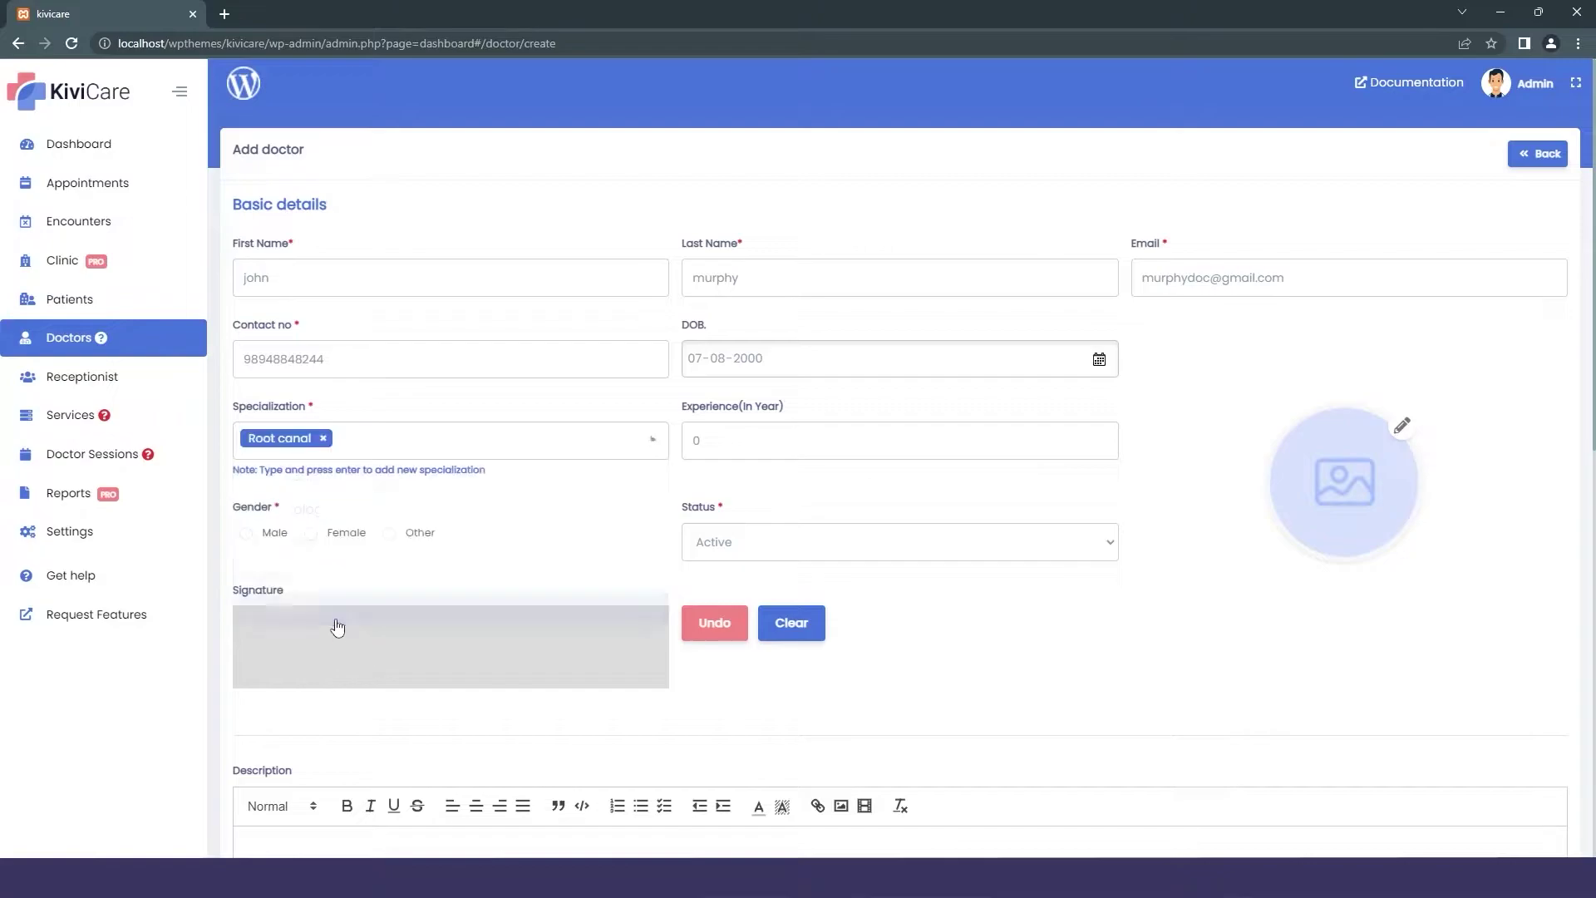
left_click(368, 444)
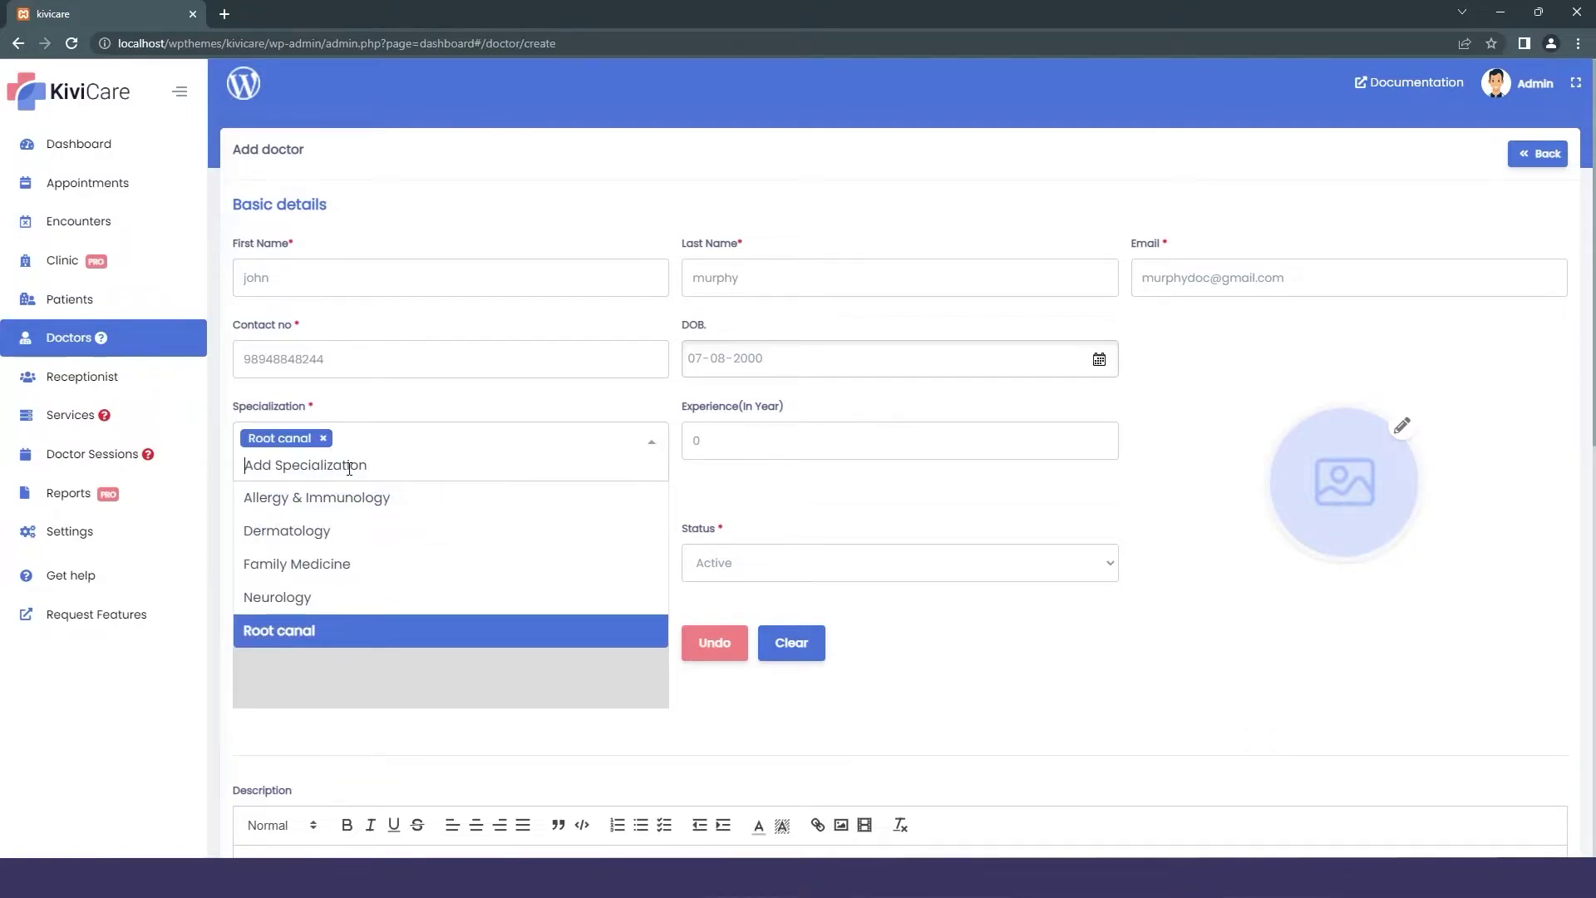
type("Teeth cleaning")
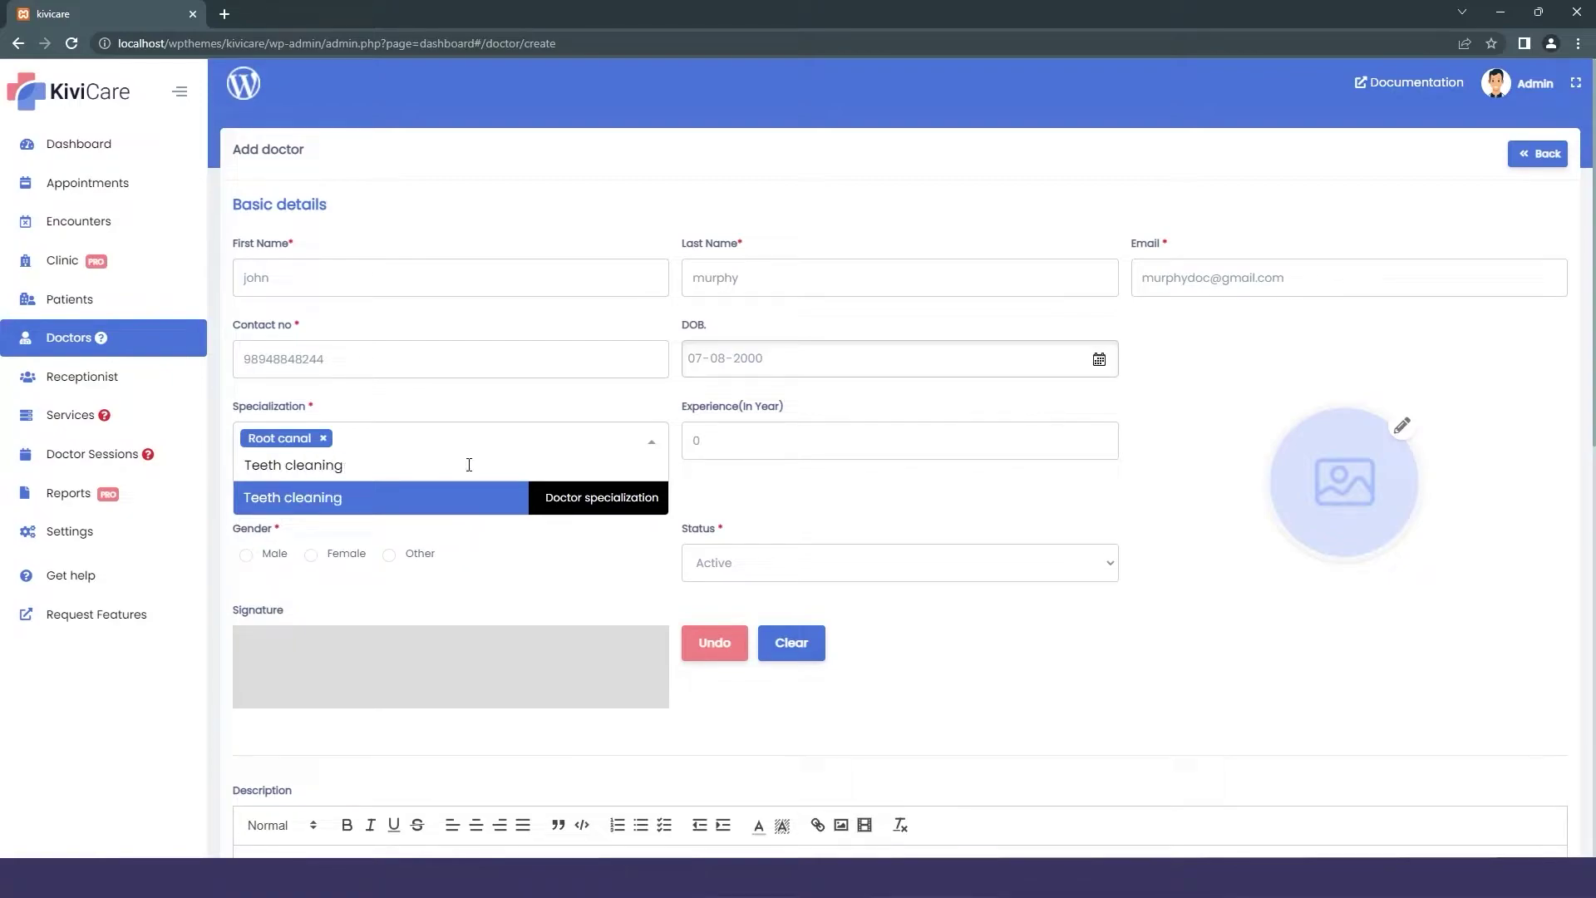
key("Return")
left_click(246, 532)
left_click_drag(324, 625, 444, 601)
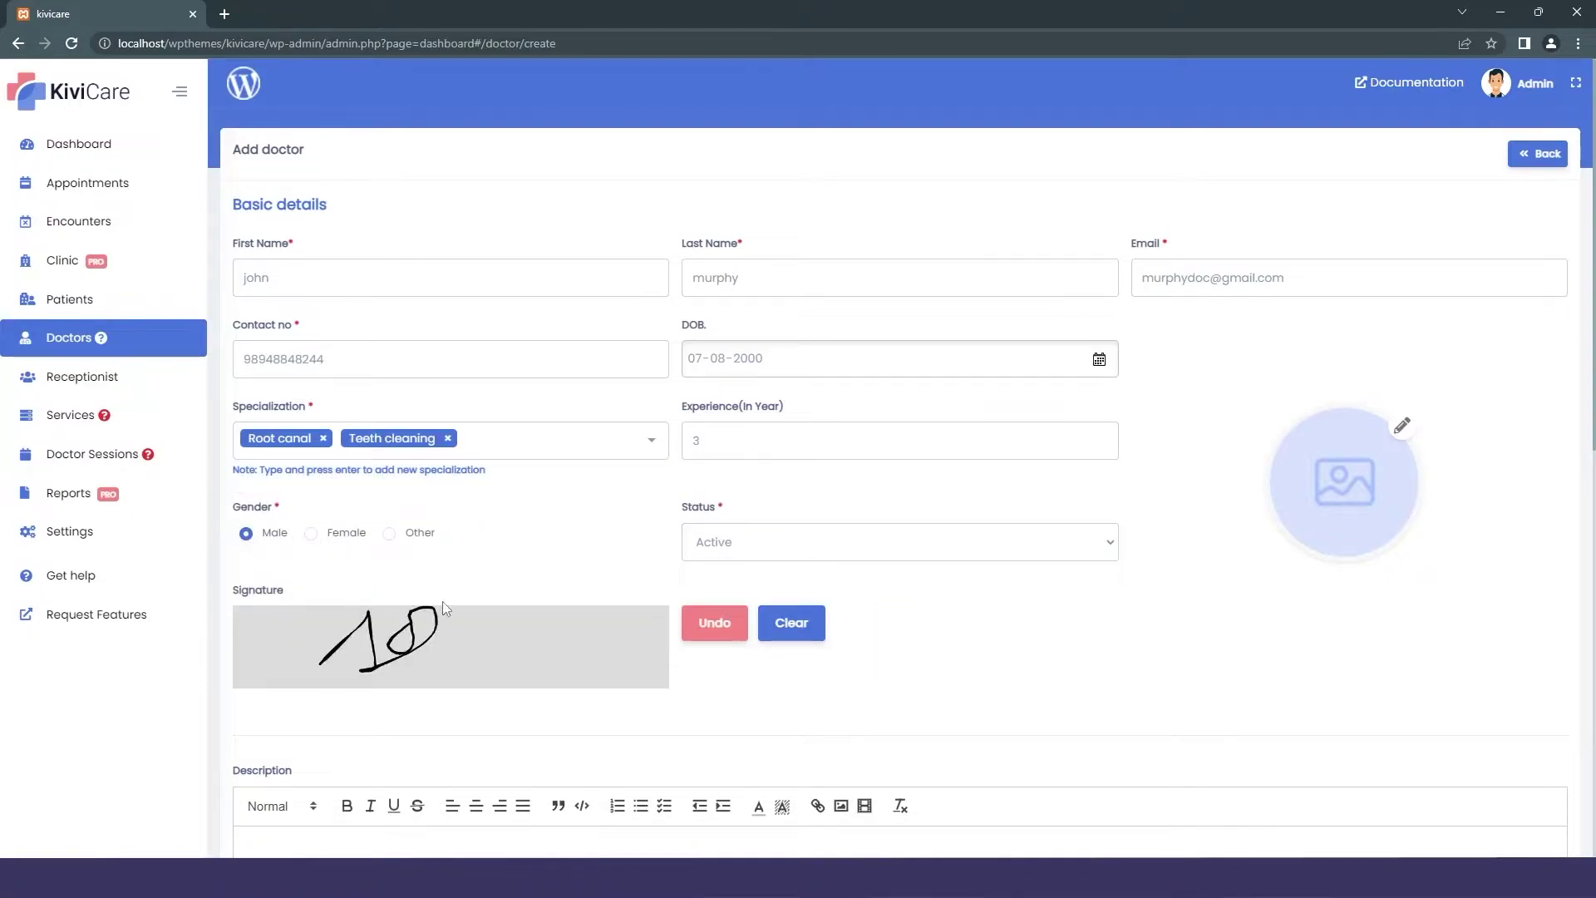
scroll(449, 562, "down", 3)
left_click(264, 441)
type("Hi i am john and i am your de")
scroll(799, 561, "down", 10)
left_click(1222, 539)
type("MBBS")
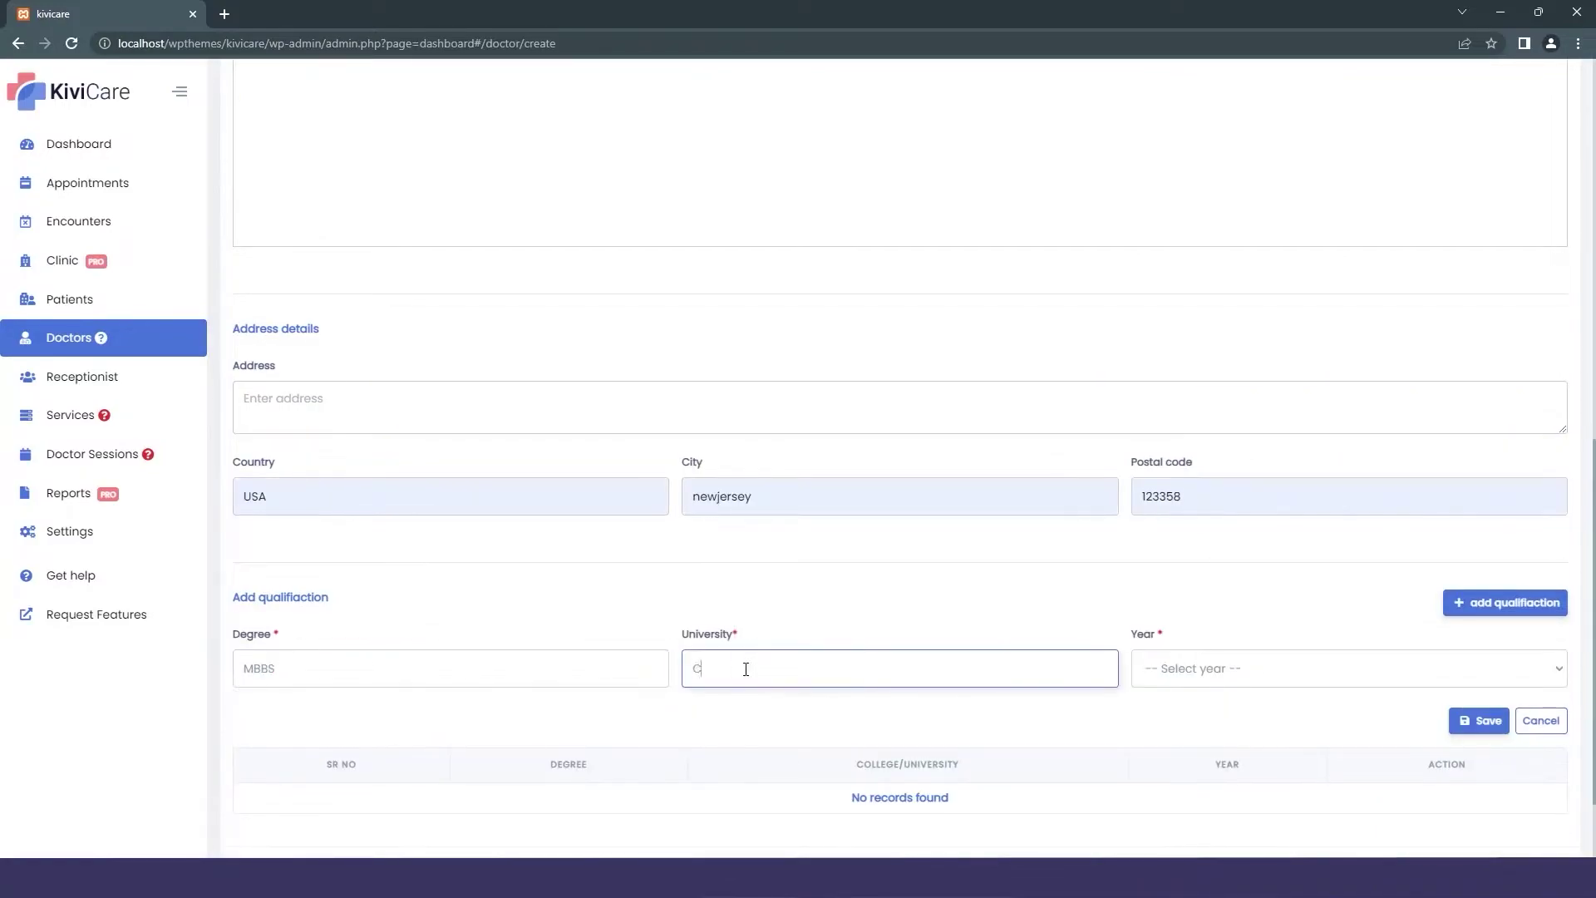
type("California institute of medical")
left_click(1347, 552)
left_click(1480, 605)
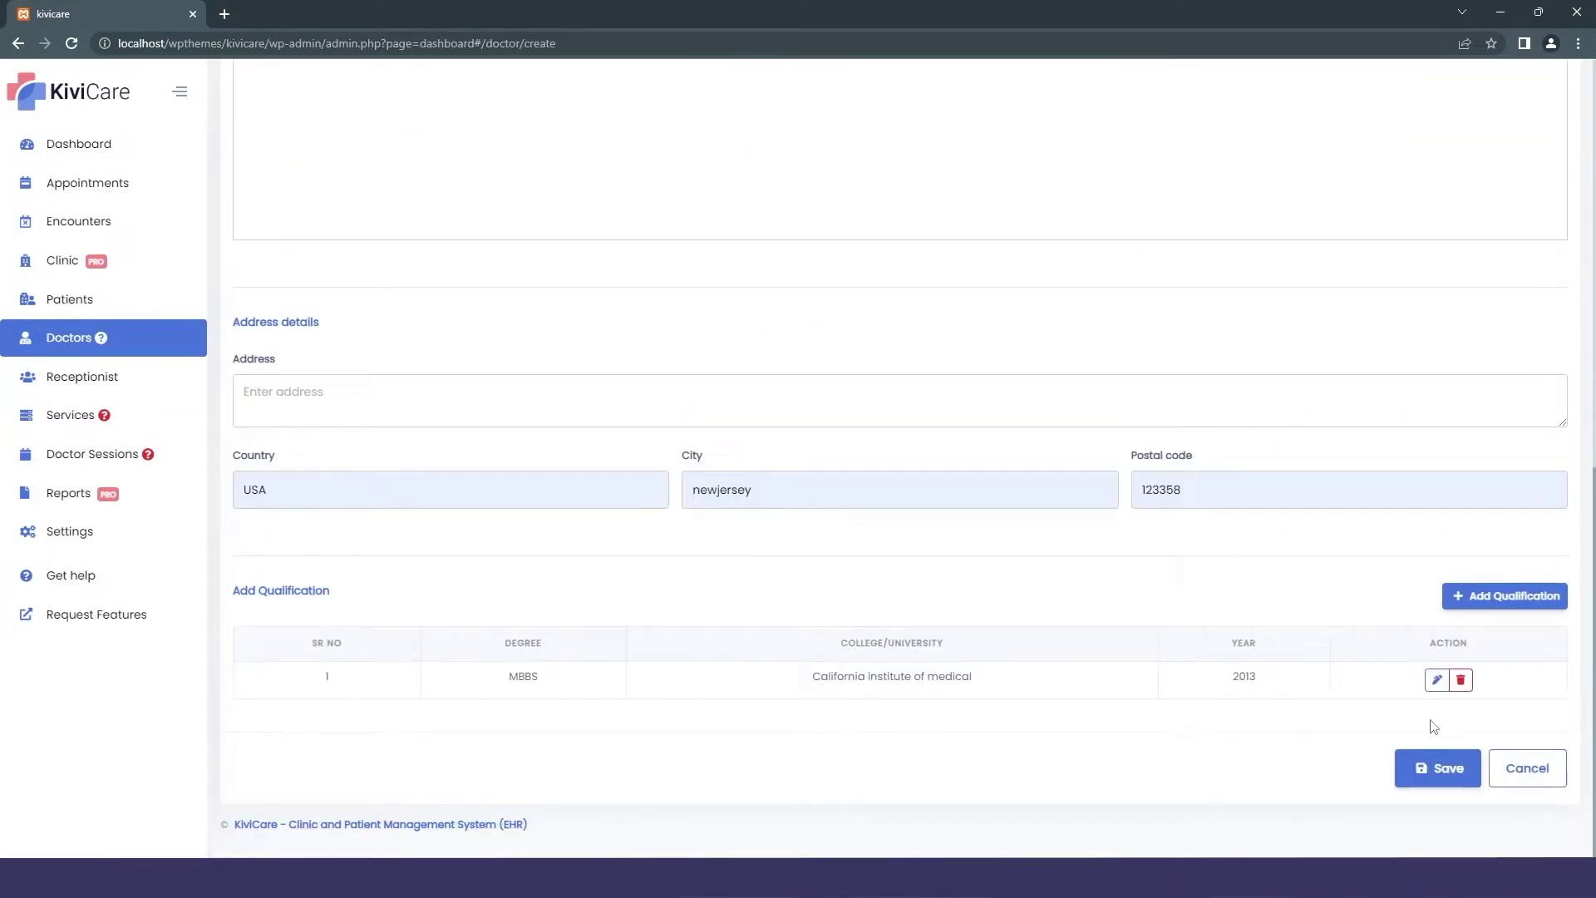
left_click(1438, 768)
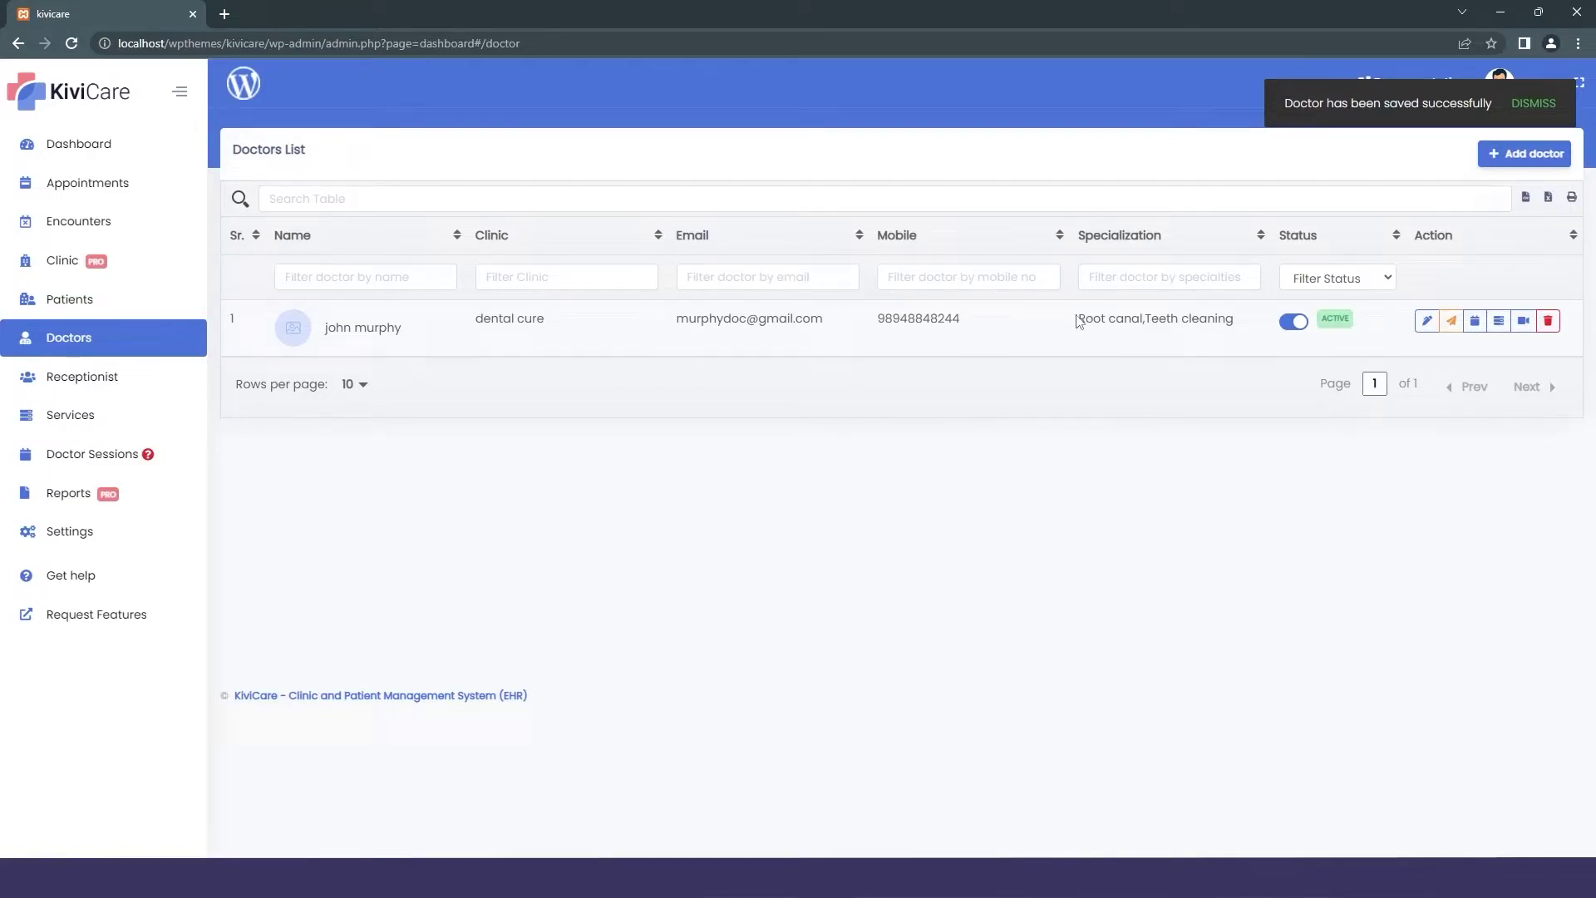
left_click(1289, 327)
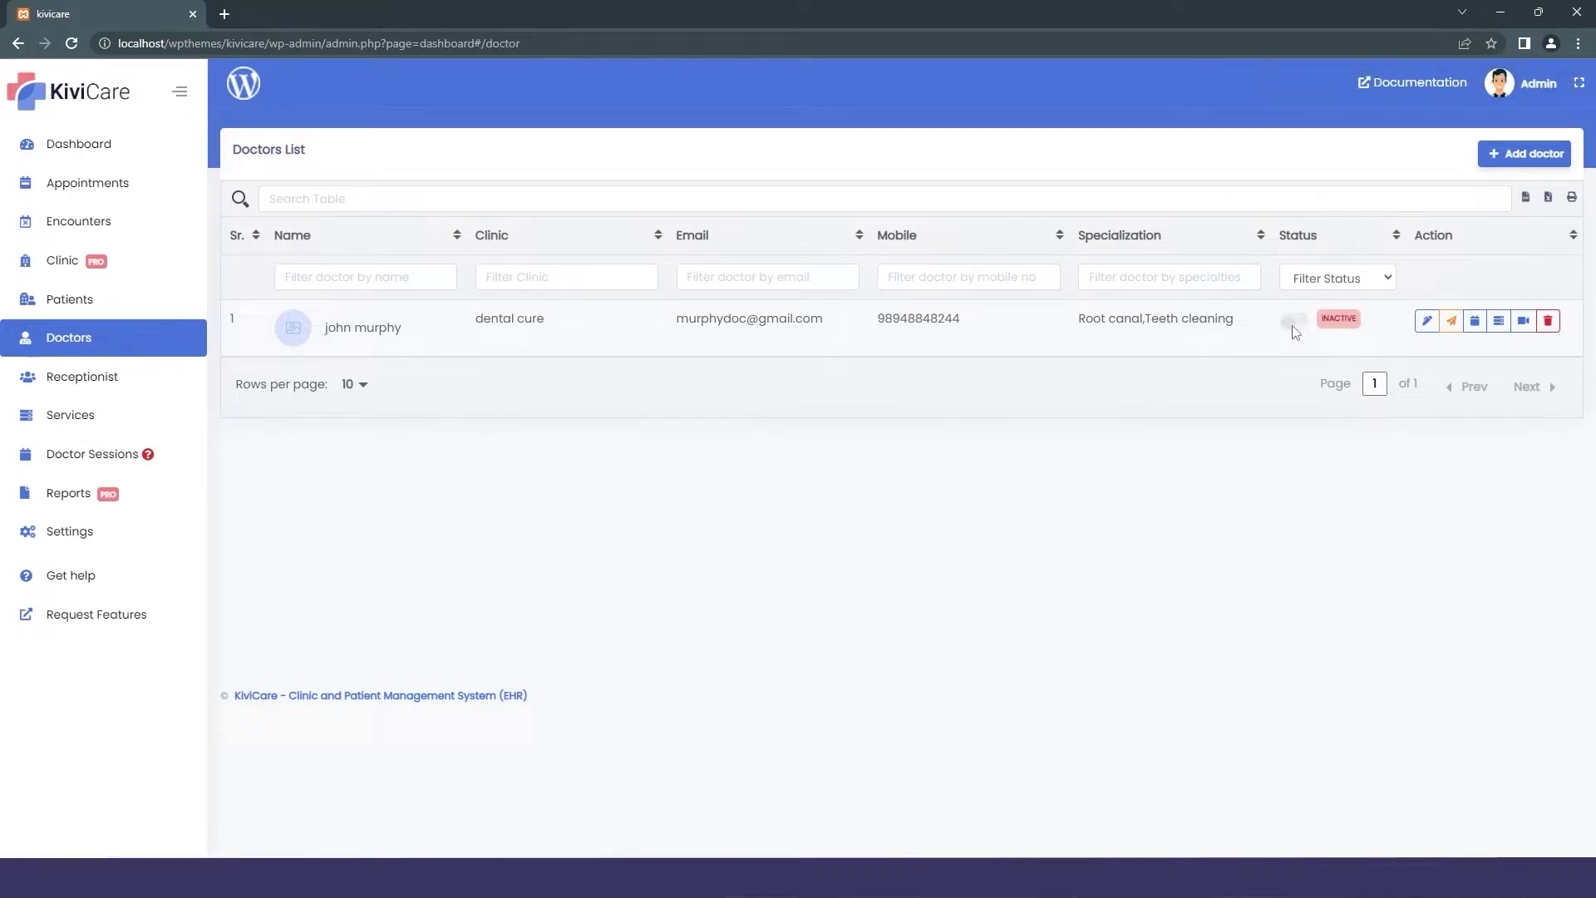
left_click(1292, 326)
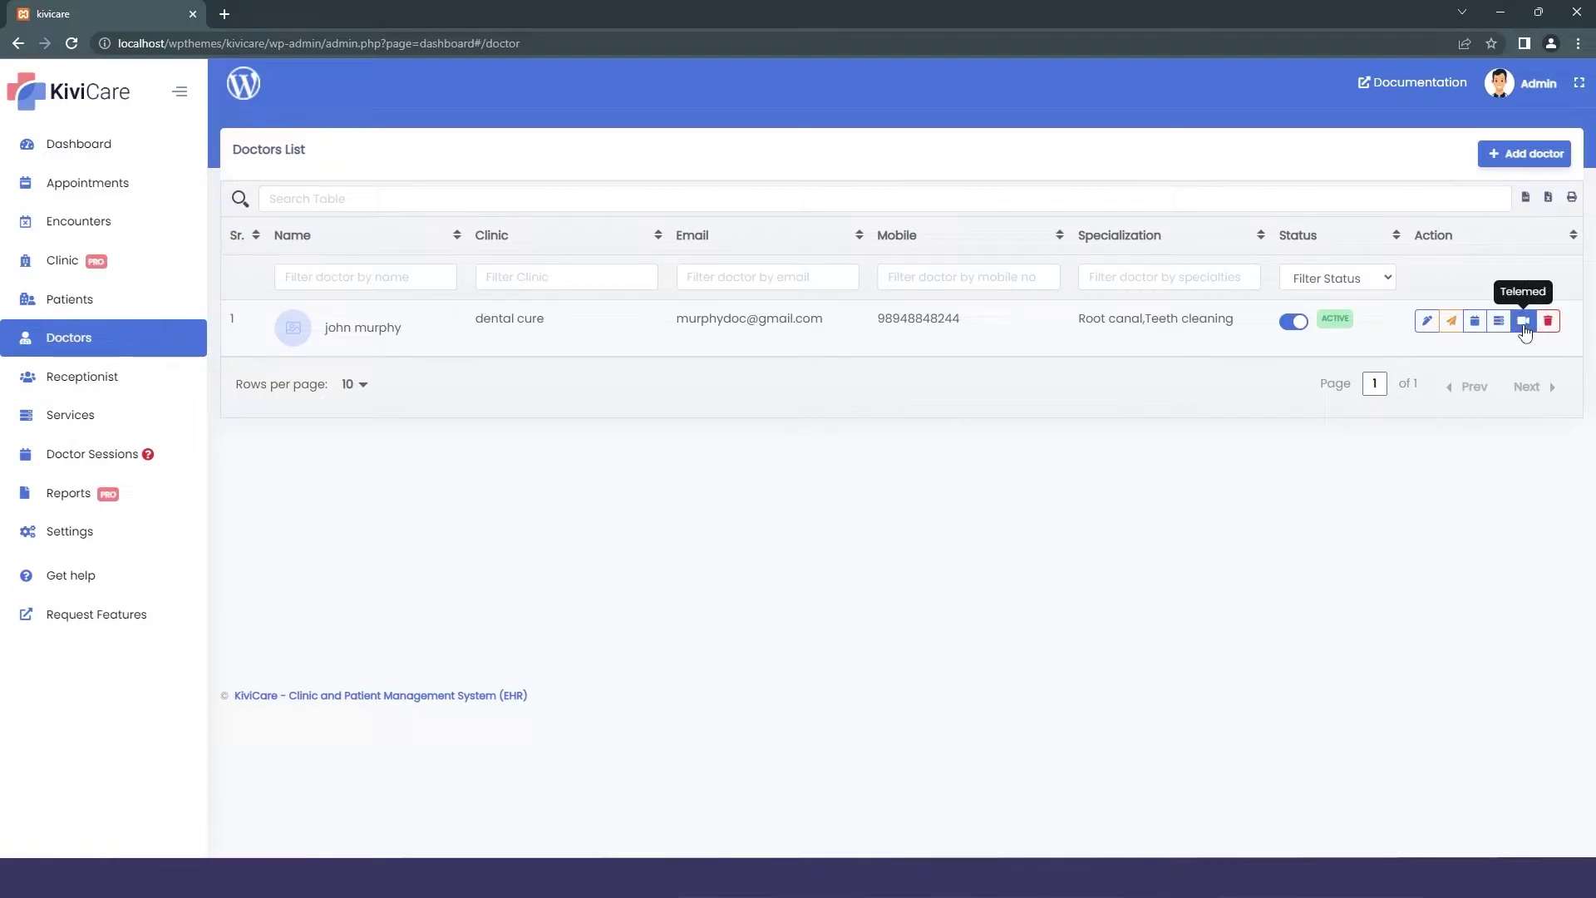
Start a Teeth cleaning service under General Dentistry with a charge of 100.
left_click(122, 416)
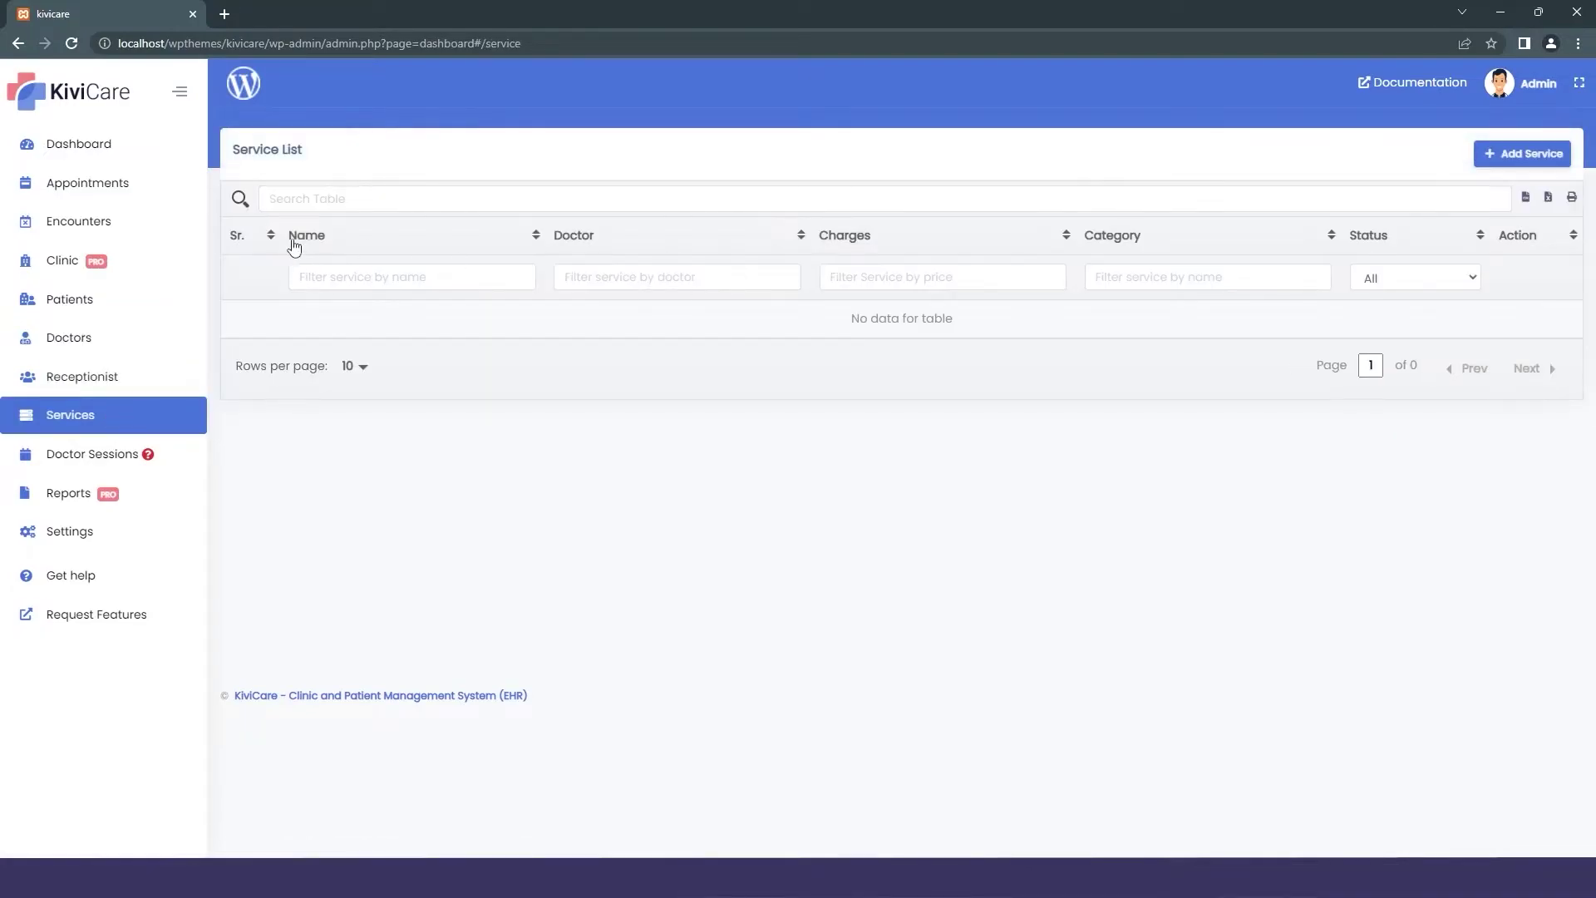
left_click(1524, 153)
left_click(480, 233)
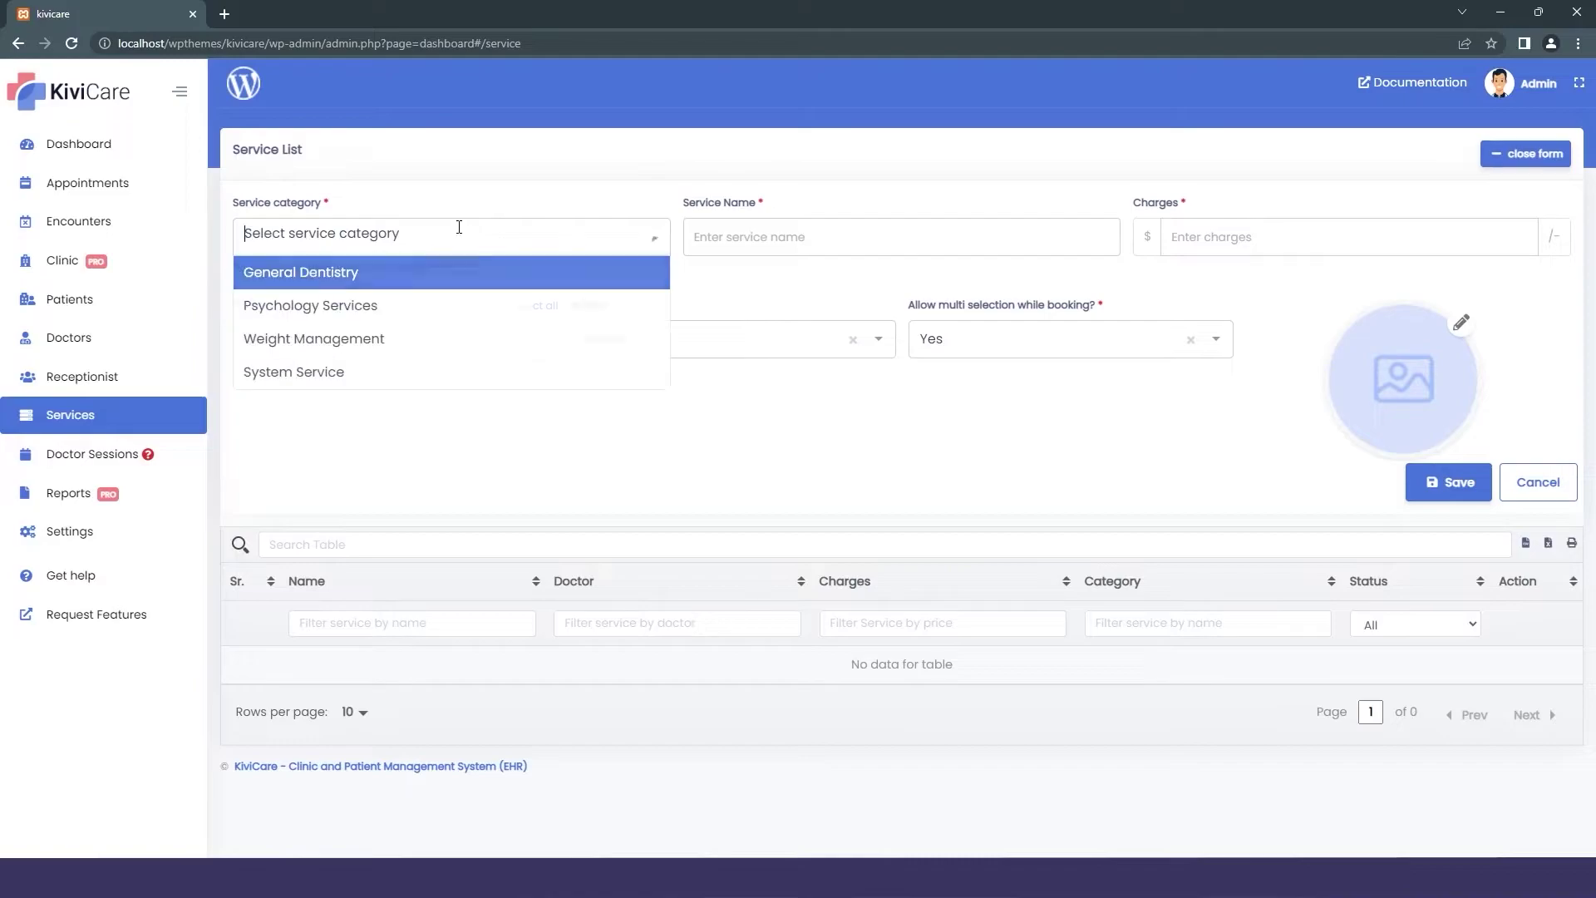
left_click(378, 275)
left_click(705, 249)
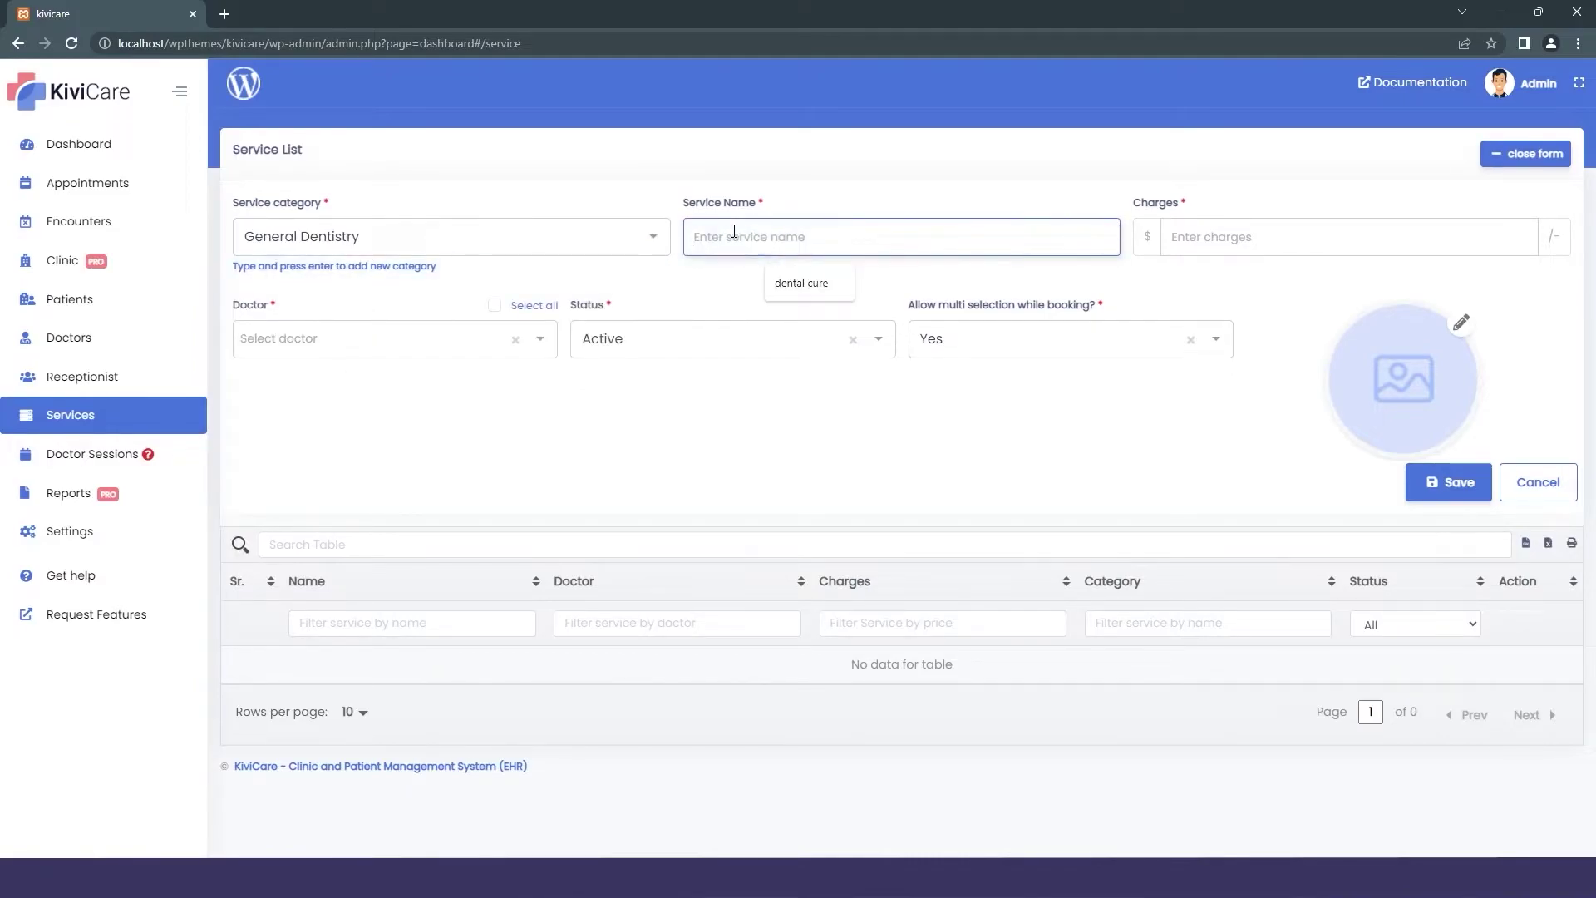
type("Teeth cleaning")
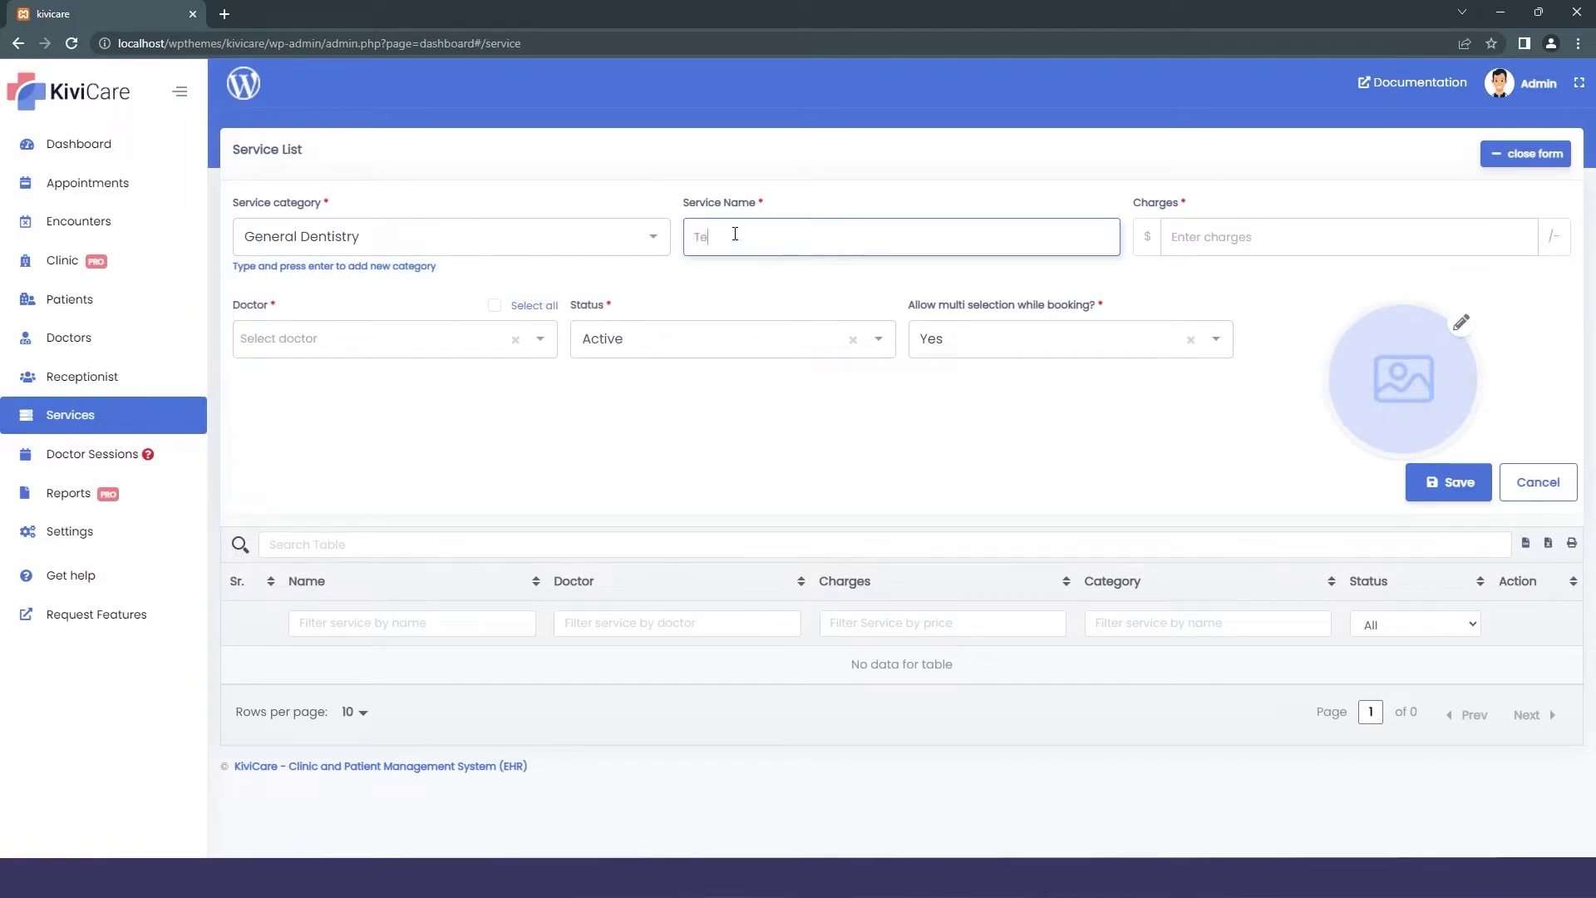
left_click(1209, 231)
type("100")
left_click(462, 346)
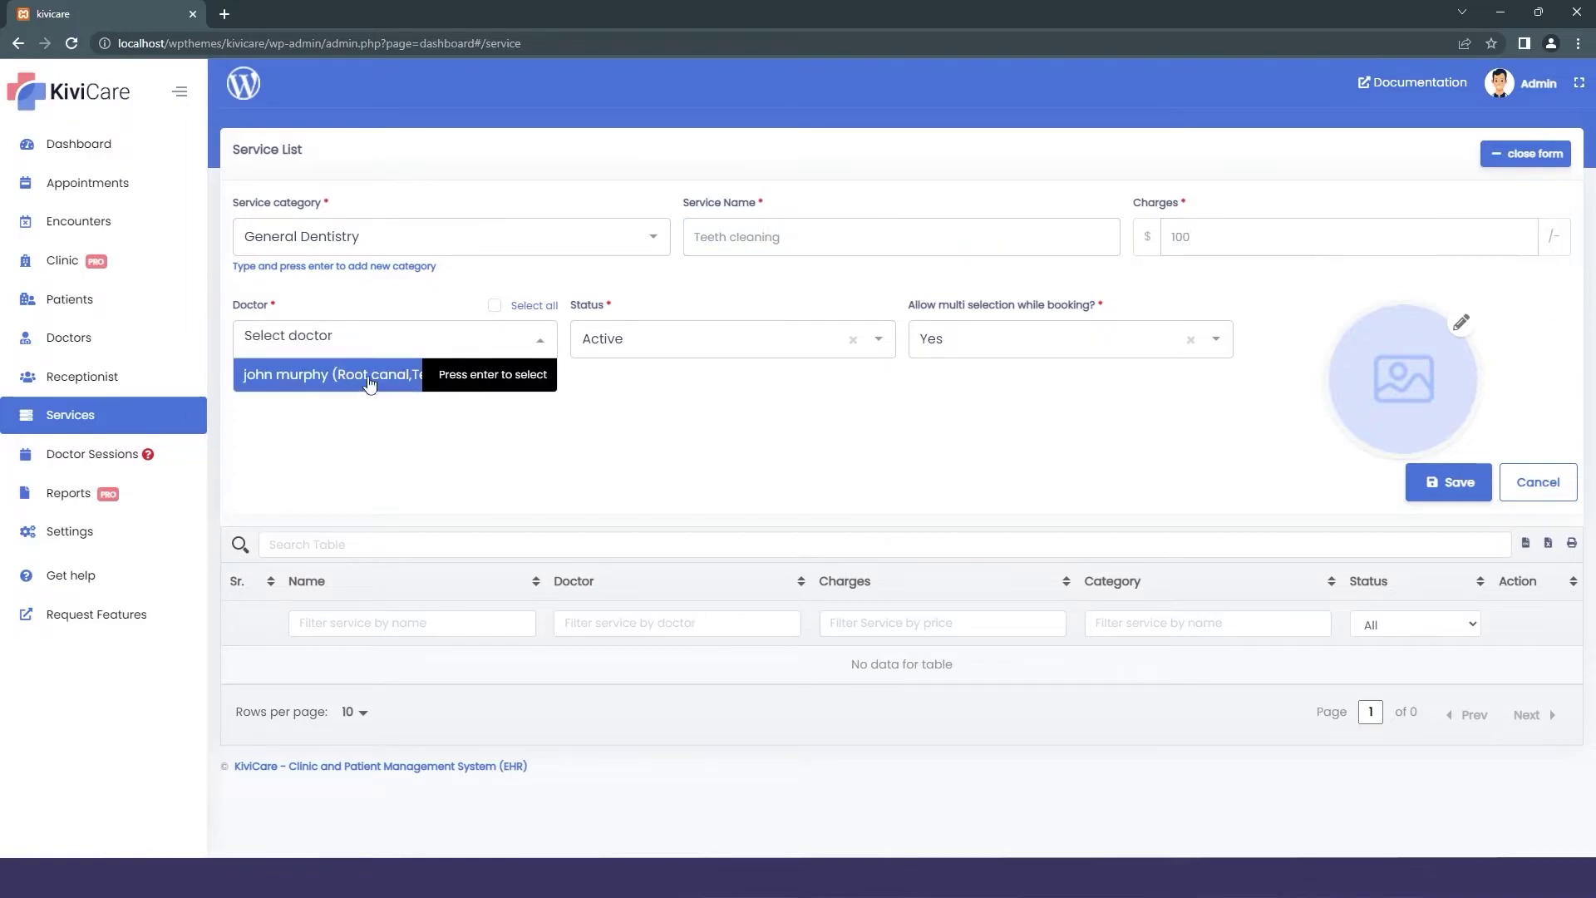
left_click(356, 377)
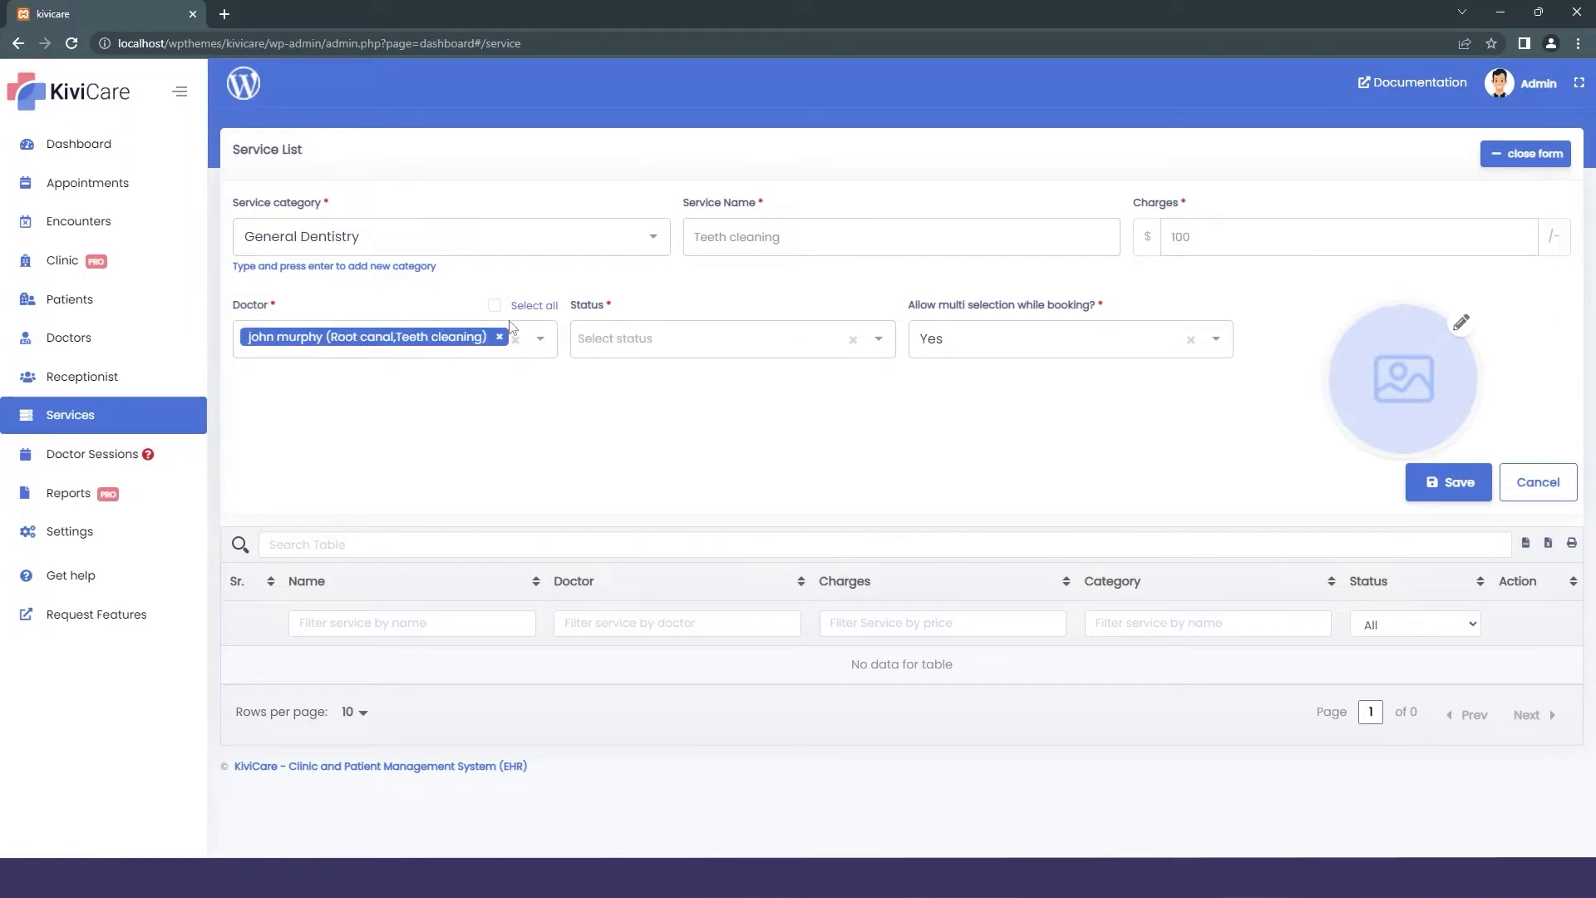
left_click(674, 350)
left_click(660, 383)
left_click(974, 342)
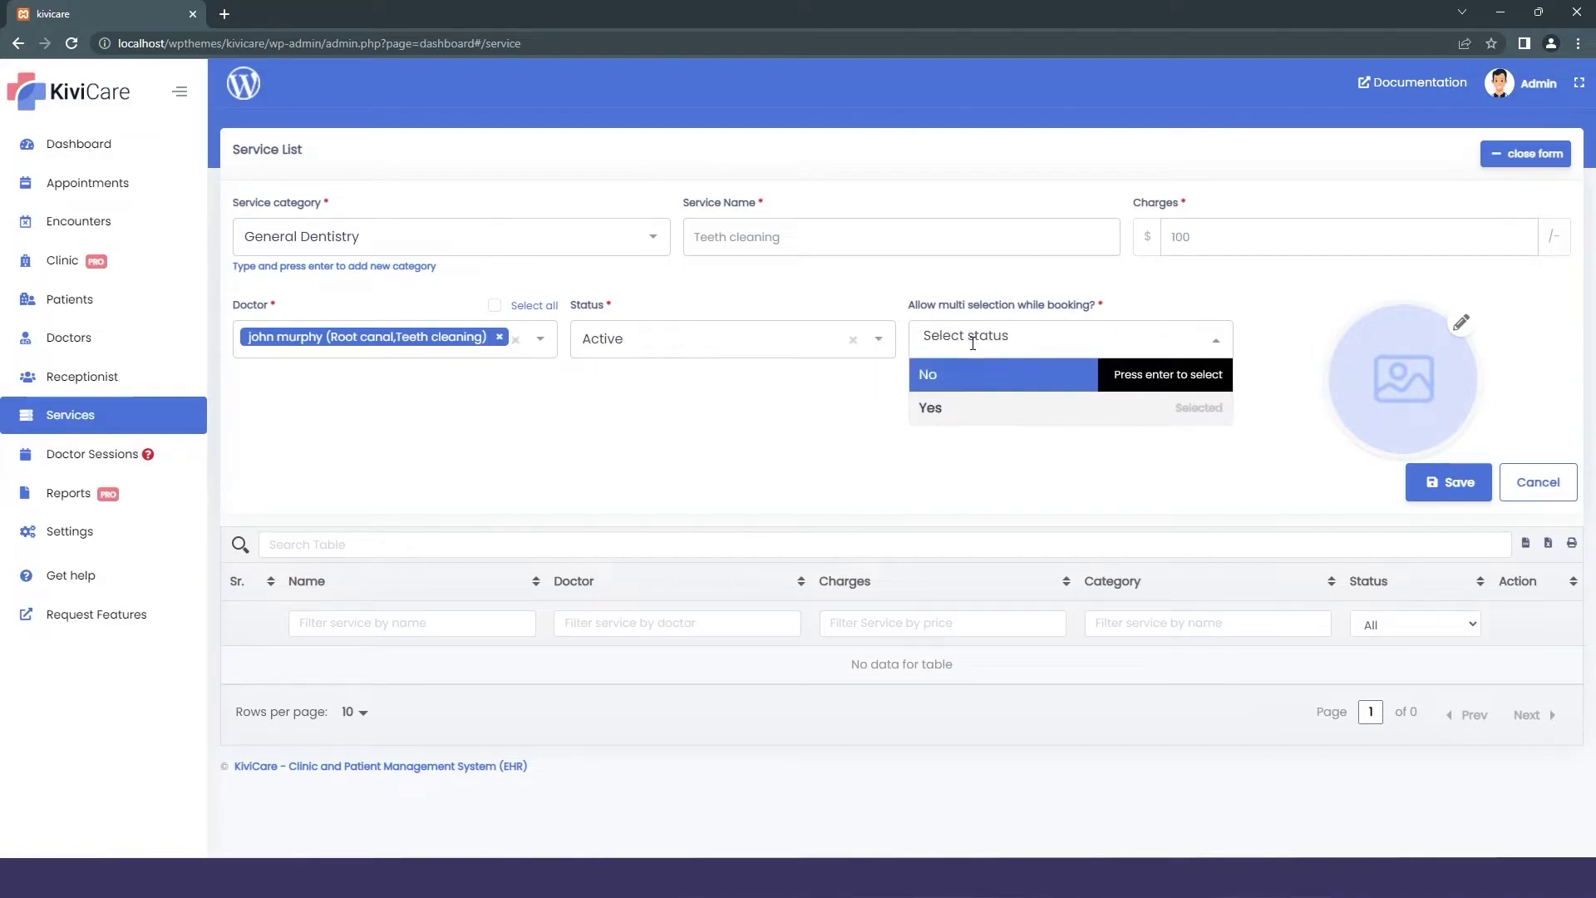
left_click(974, 406)
left_click(979, 340)
left_click(991, 413)
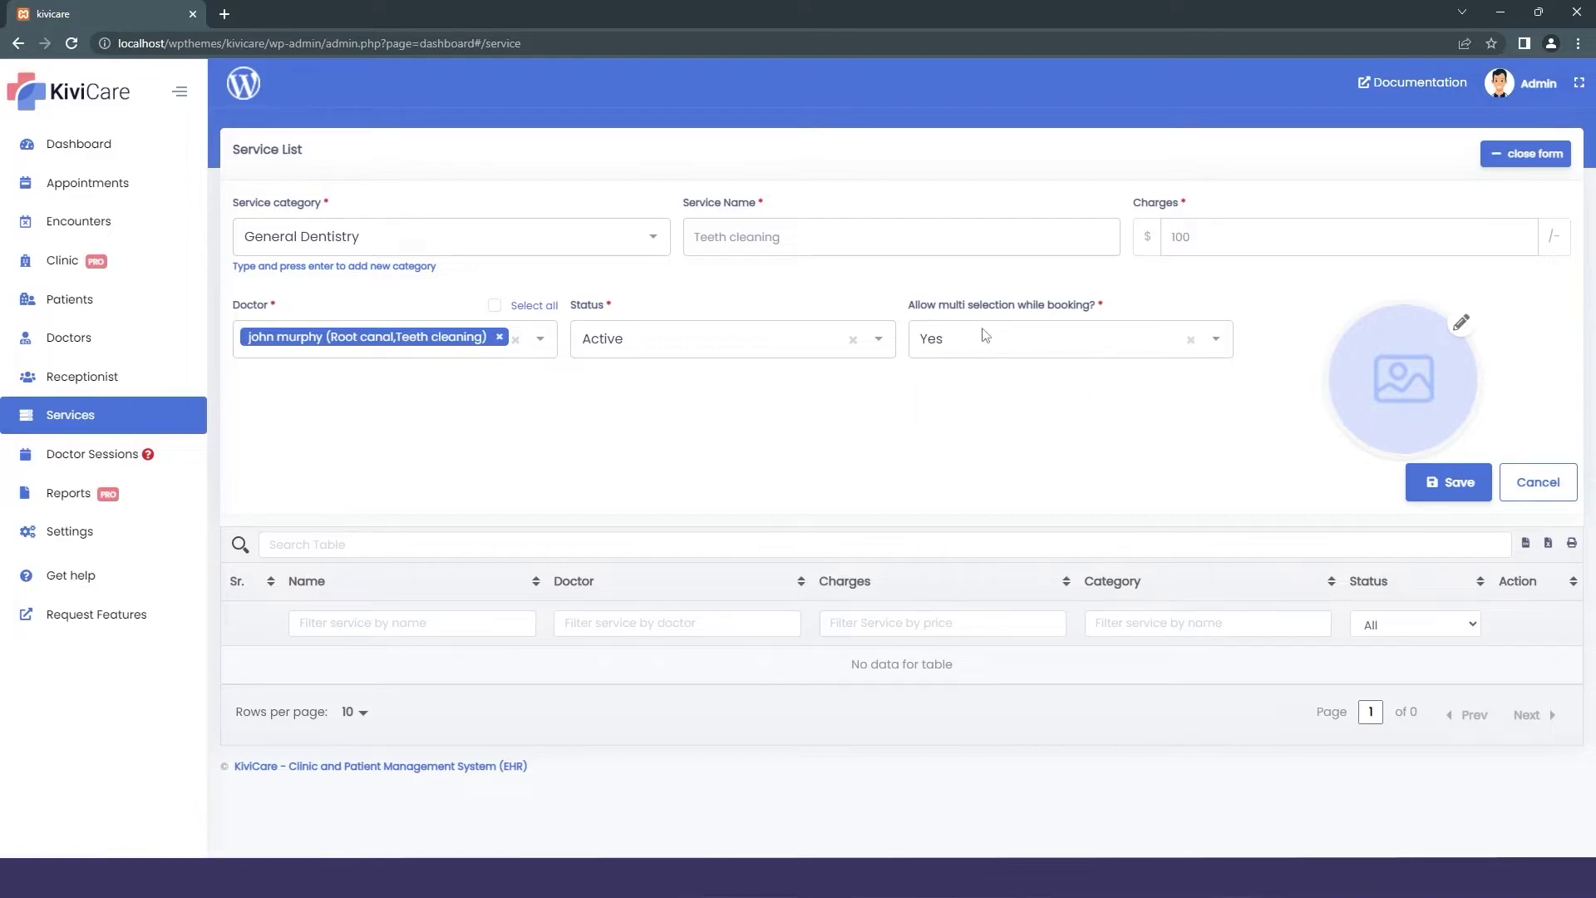
left_click(1451, 490)
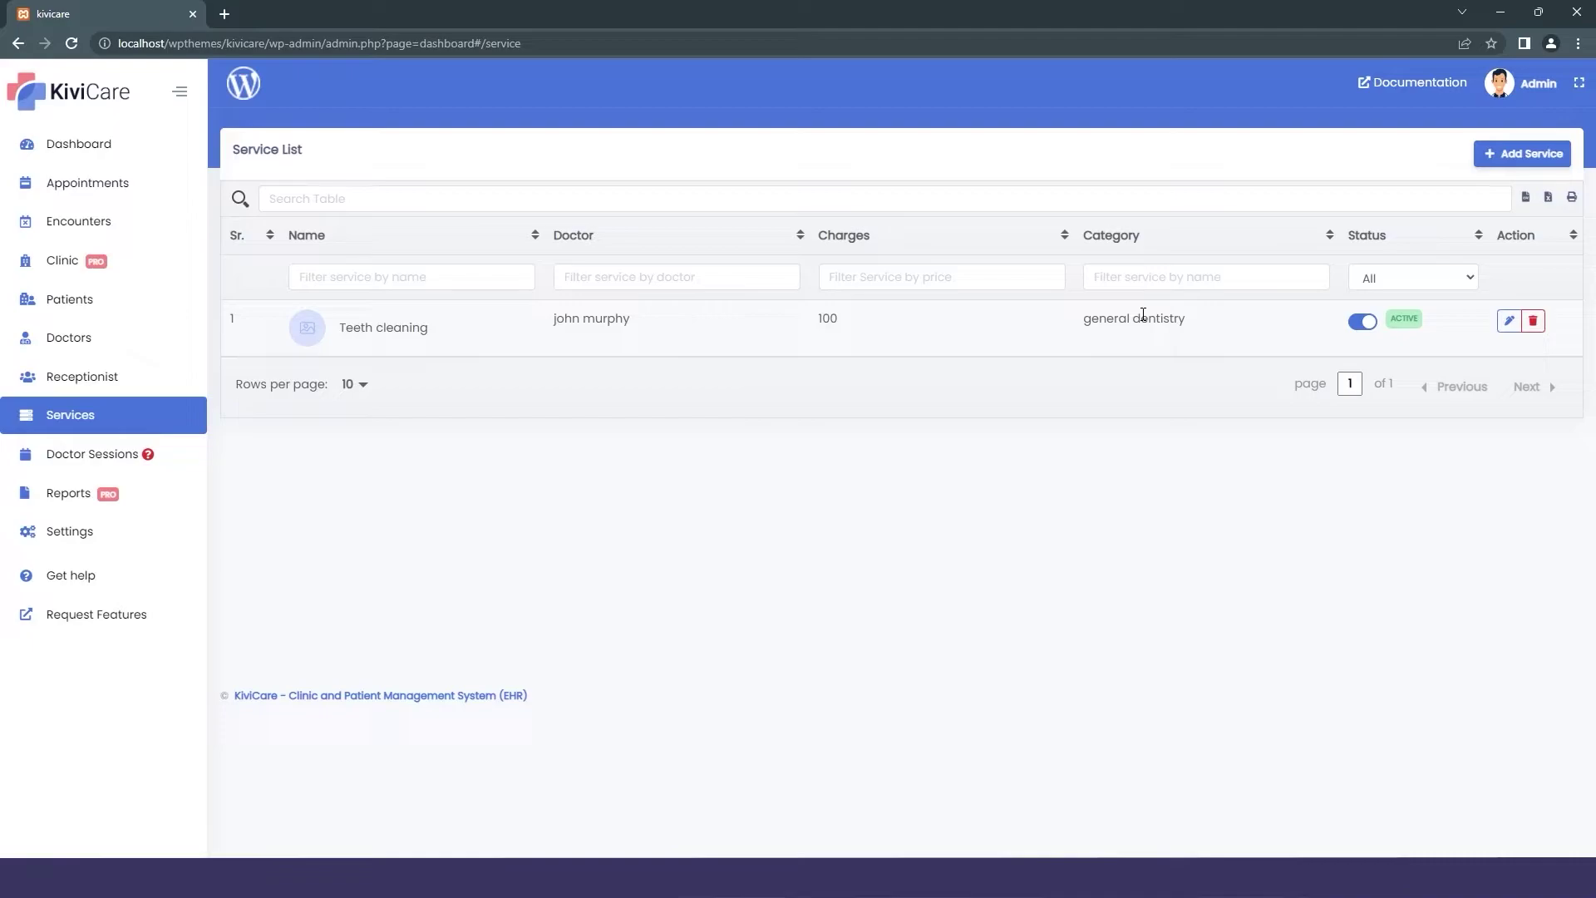
left_click(68, 337)
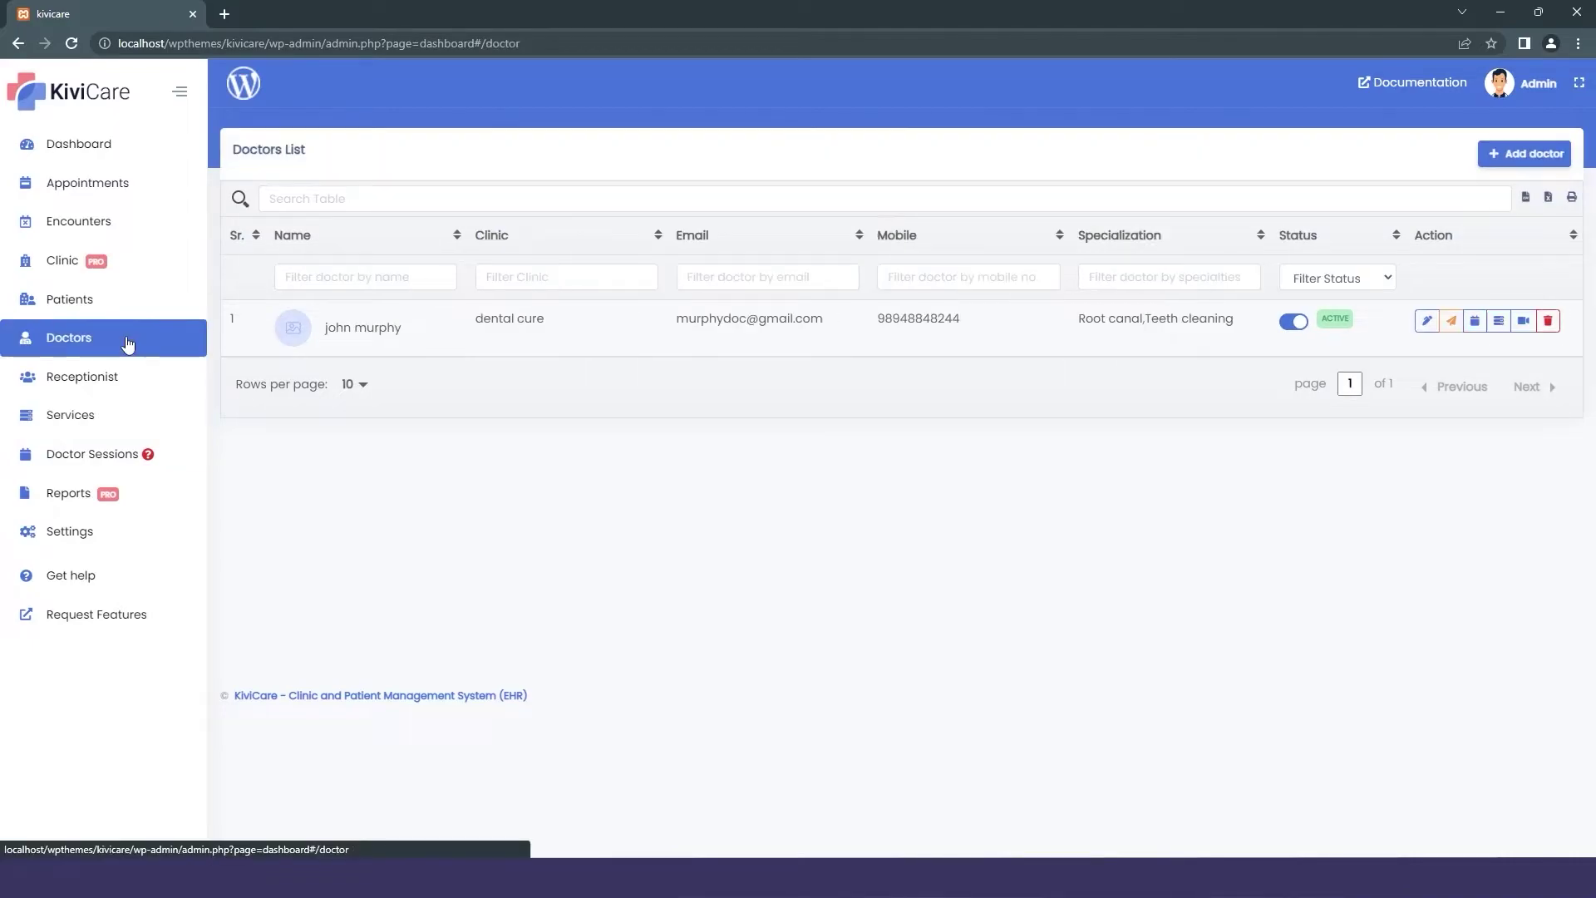
left_click(1525, 153)
left_click(724, 277)
left_click(1336, 277)
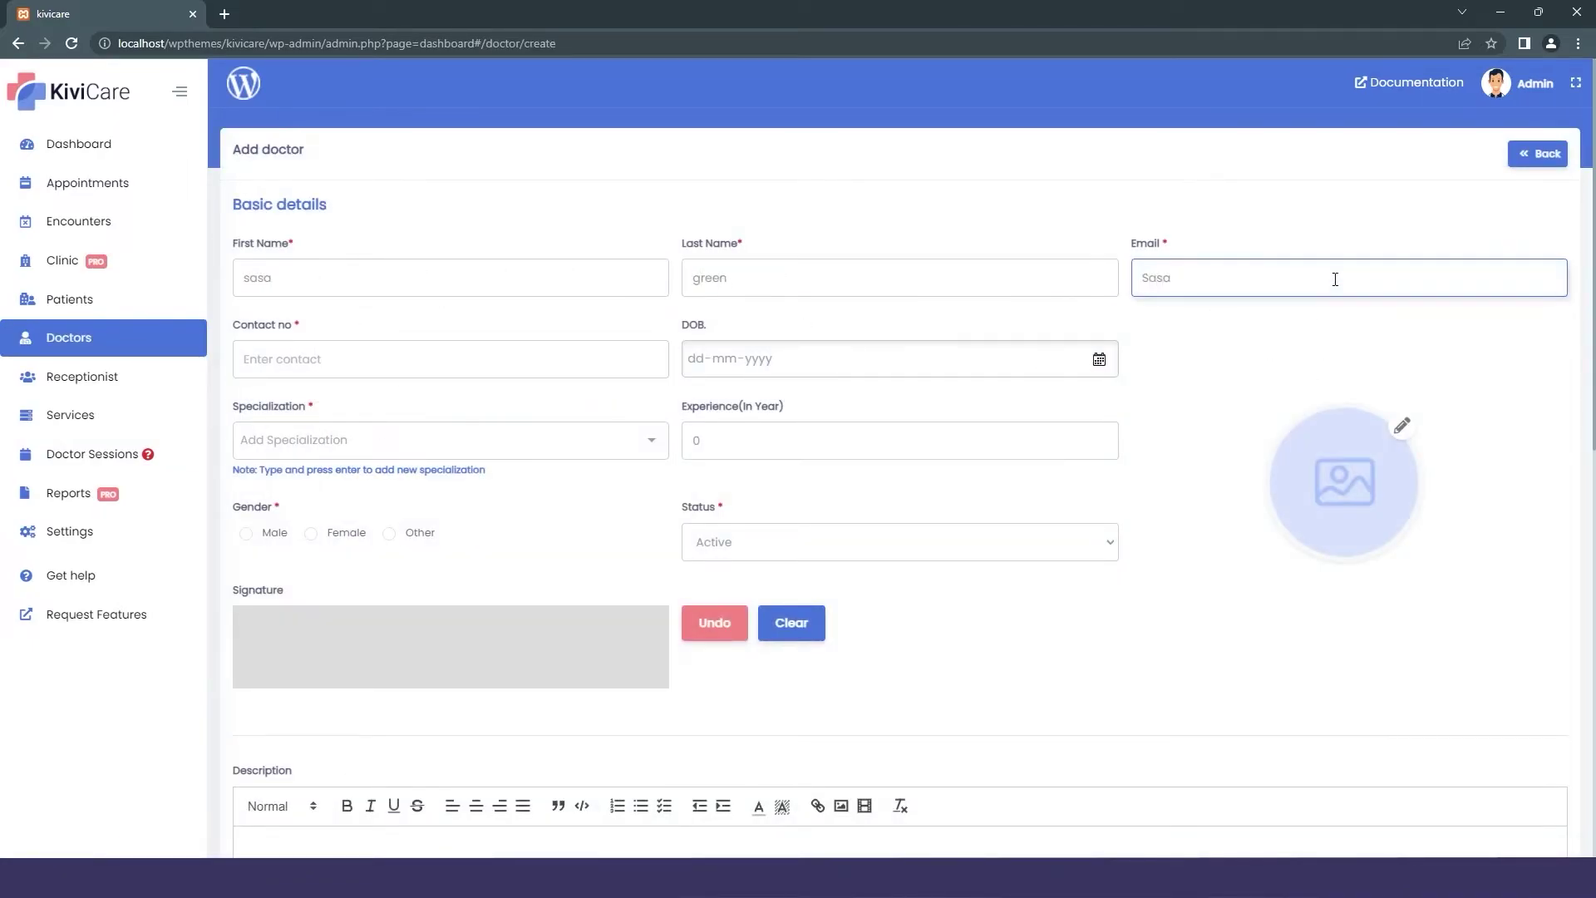
left_click(450, 352)
key("Tab")
type("07101999")
left_click(454, 438)
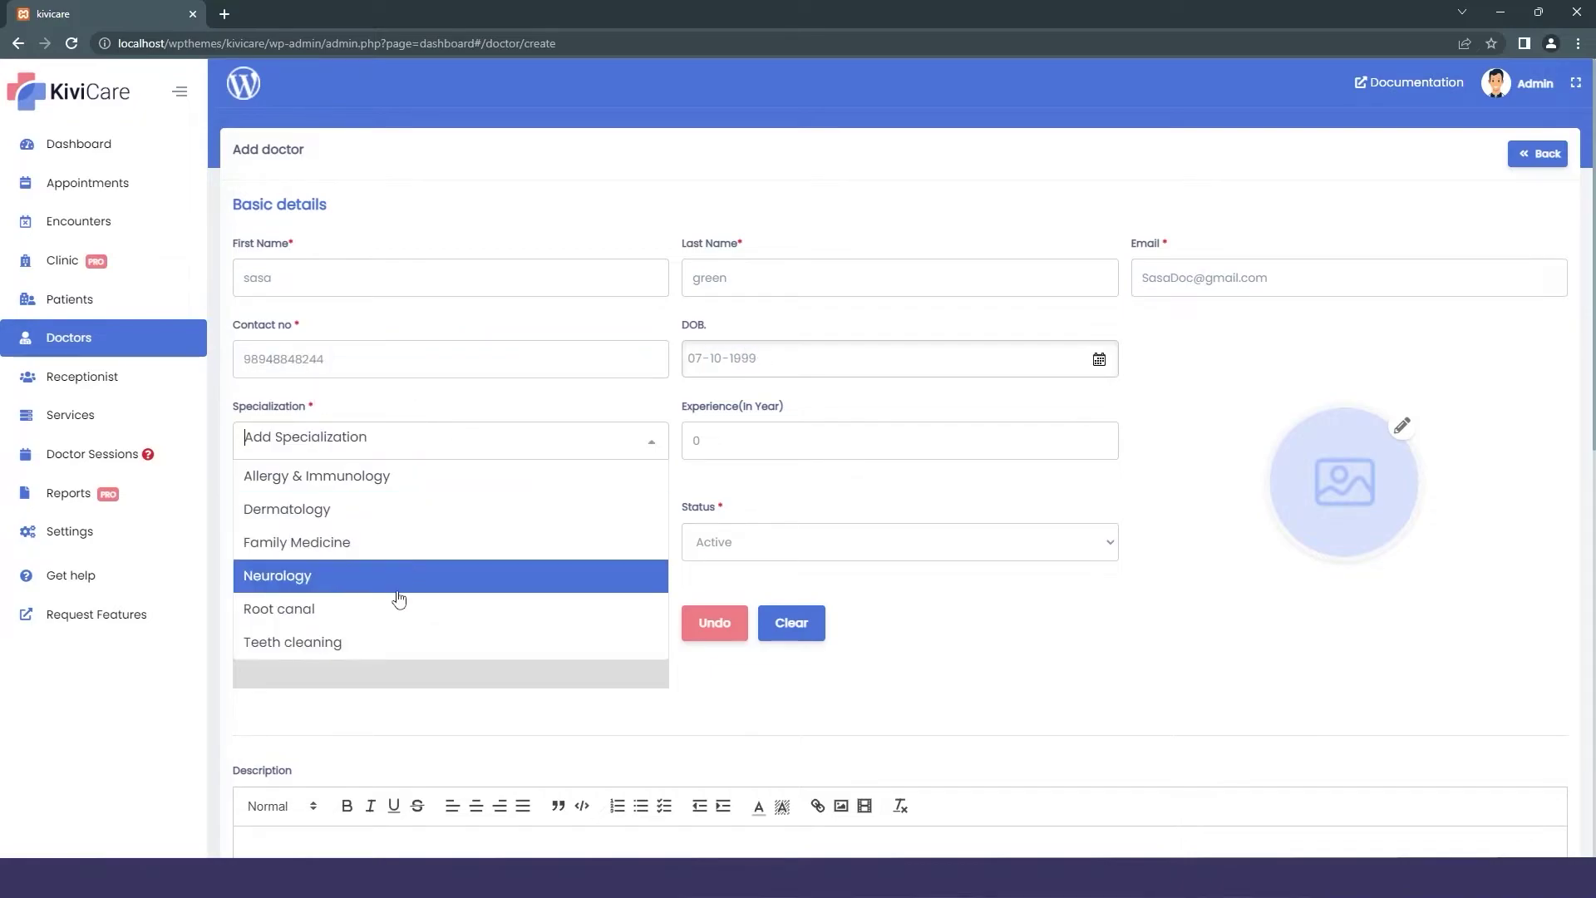
type("dent")
left_click(720, 456)
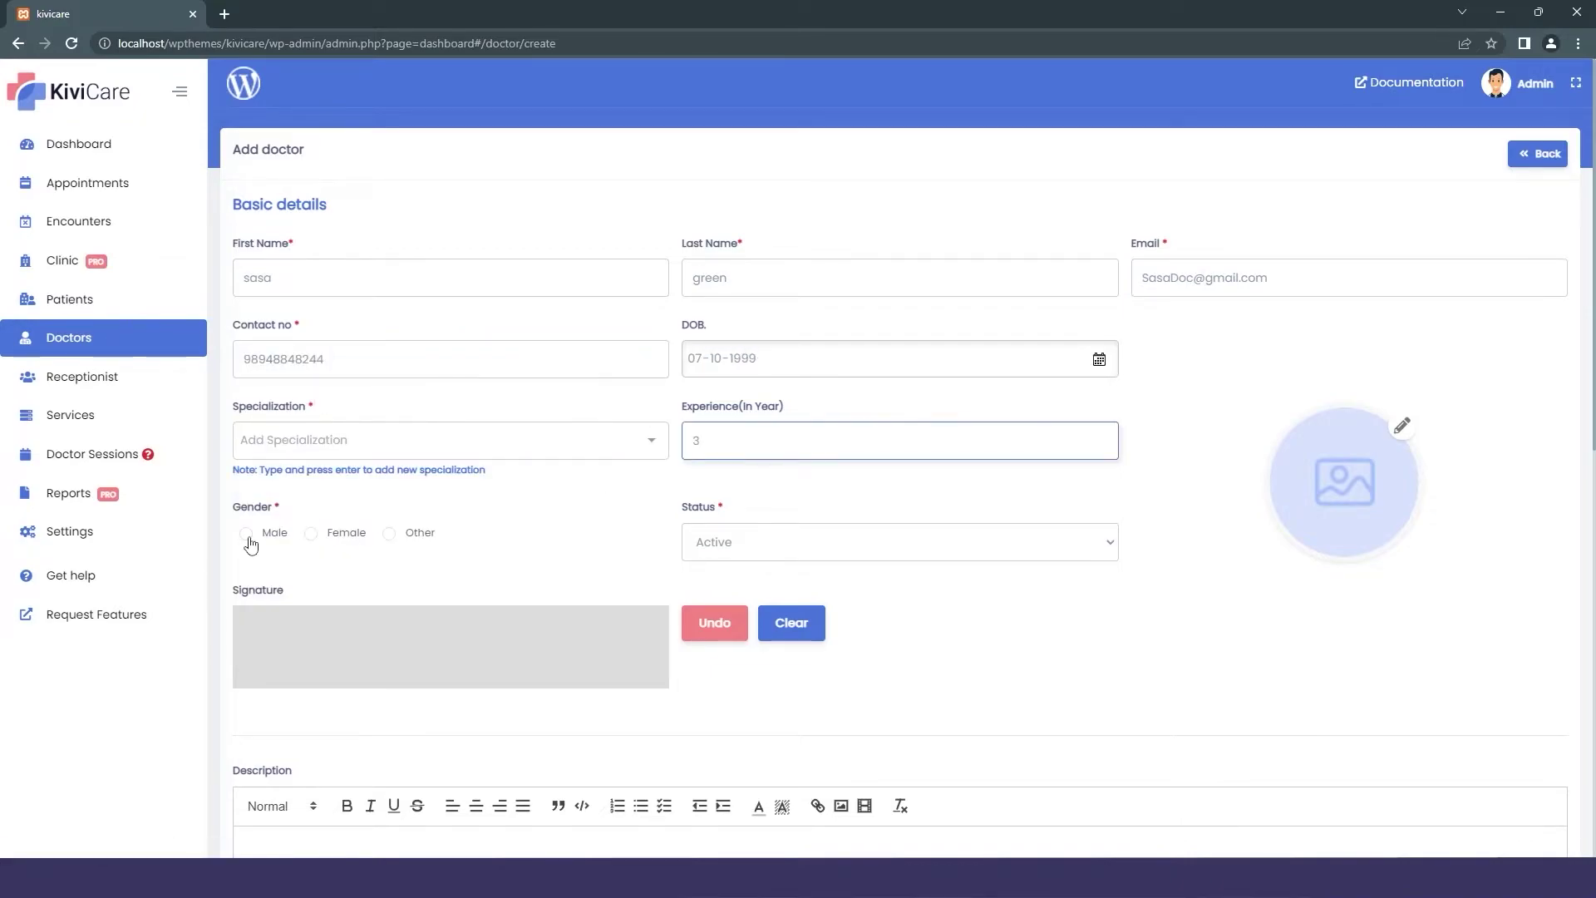
left_click(310, 533)
mouse_move(319, 680)
left_mouse_down()
mouse_move(379, 605)
mouse_move(516, 648)
left_mouse_up()
scroll(470, 615, "down", 5)
left_click(469, 616)
left_click(450, 690)
type("USA")
left_click(1401, 766)
left_click(411, 436)
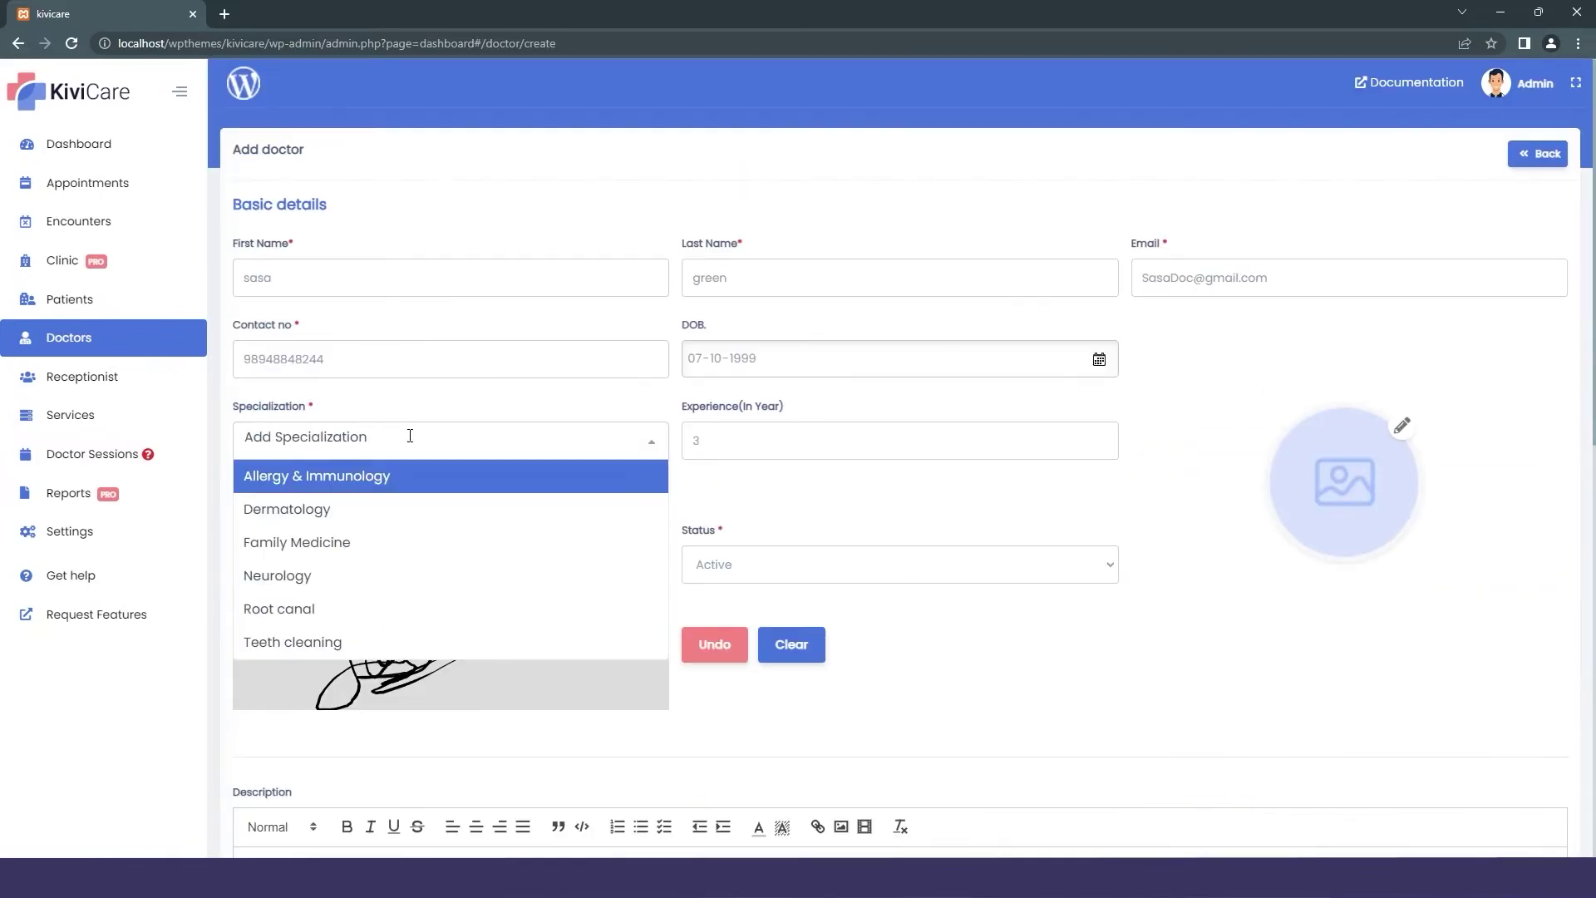
type("dental")
key("Return")
scroll(1436, 698, "down", 10)
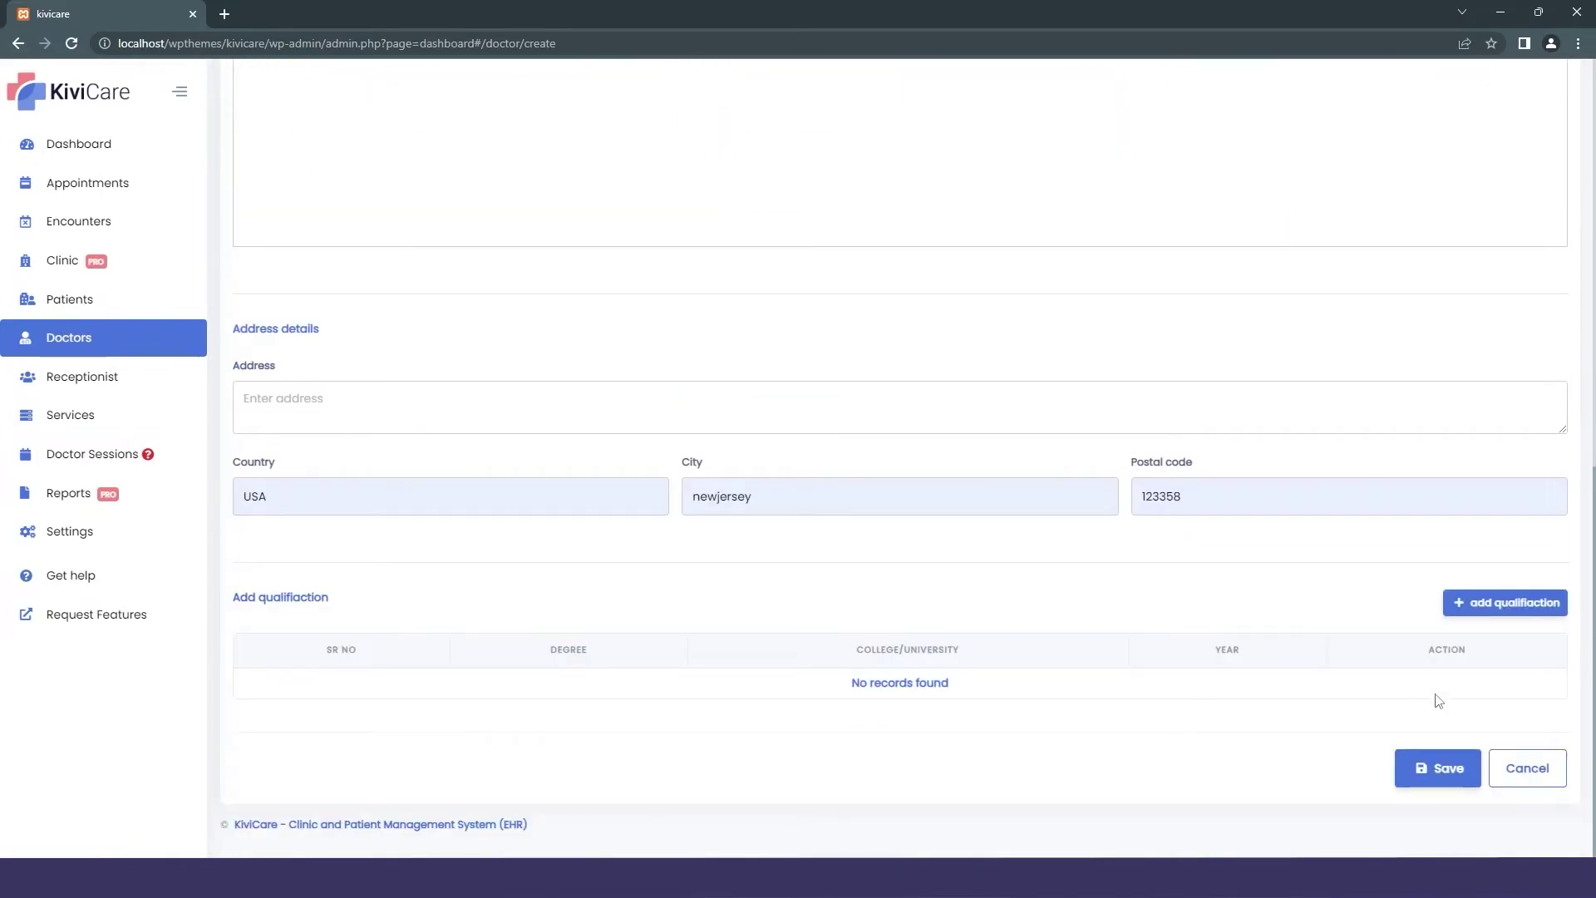
left_click(1447, 766)
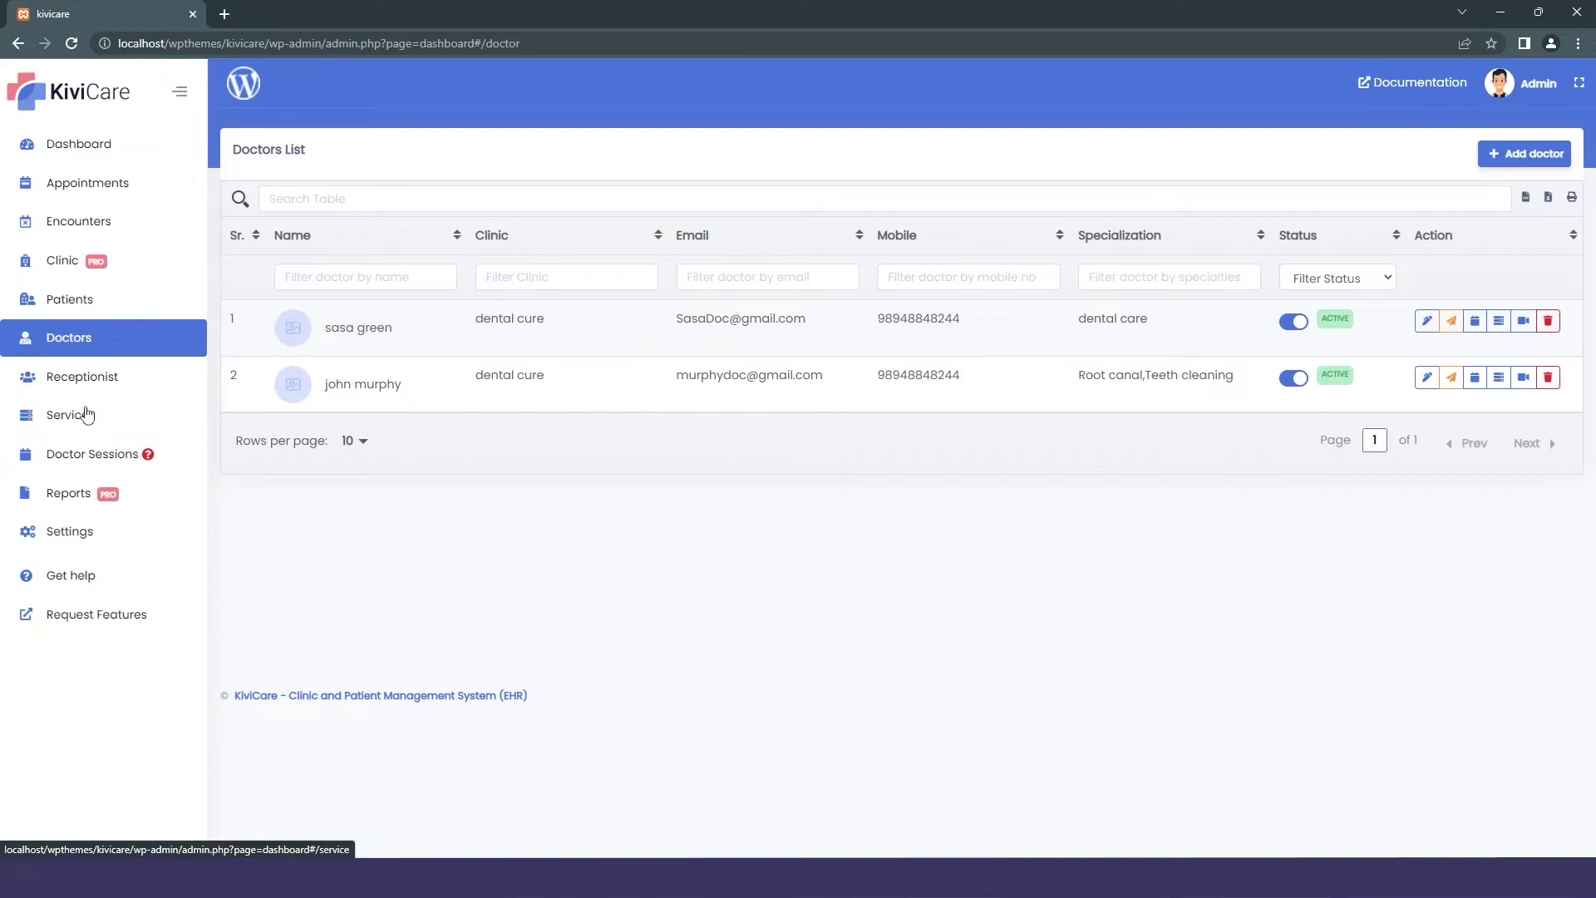
Start a rootcanal service under General Dentistry with a charge of 60.
left_click(89, 415)
left_click(1520, 154)
left_click(449, 236)
left_click(374, 271)
left_click(810, 237)
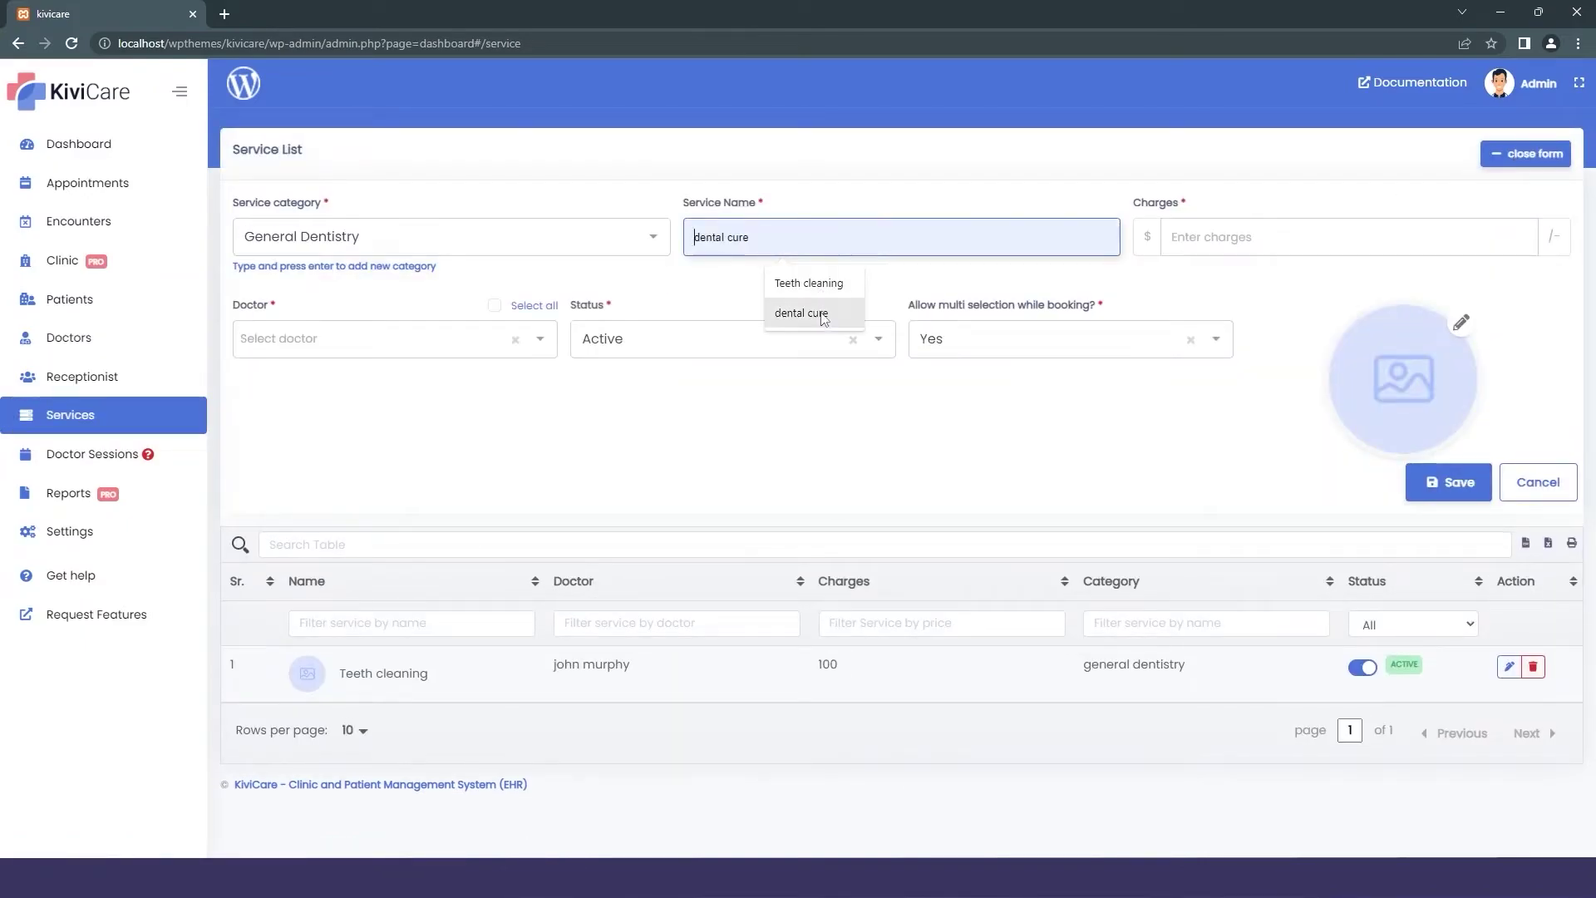
type("rootcanal")
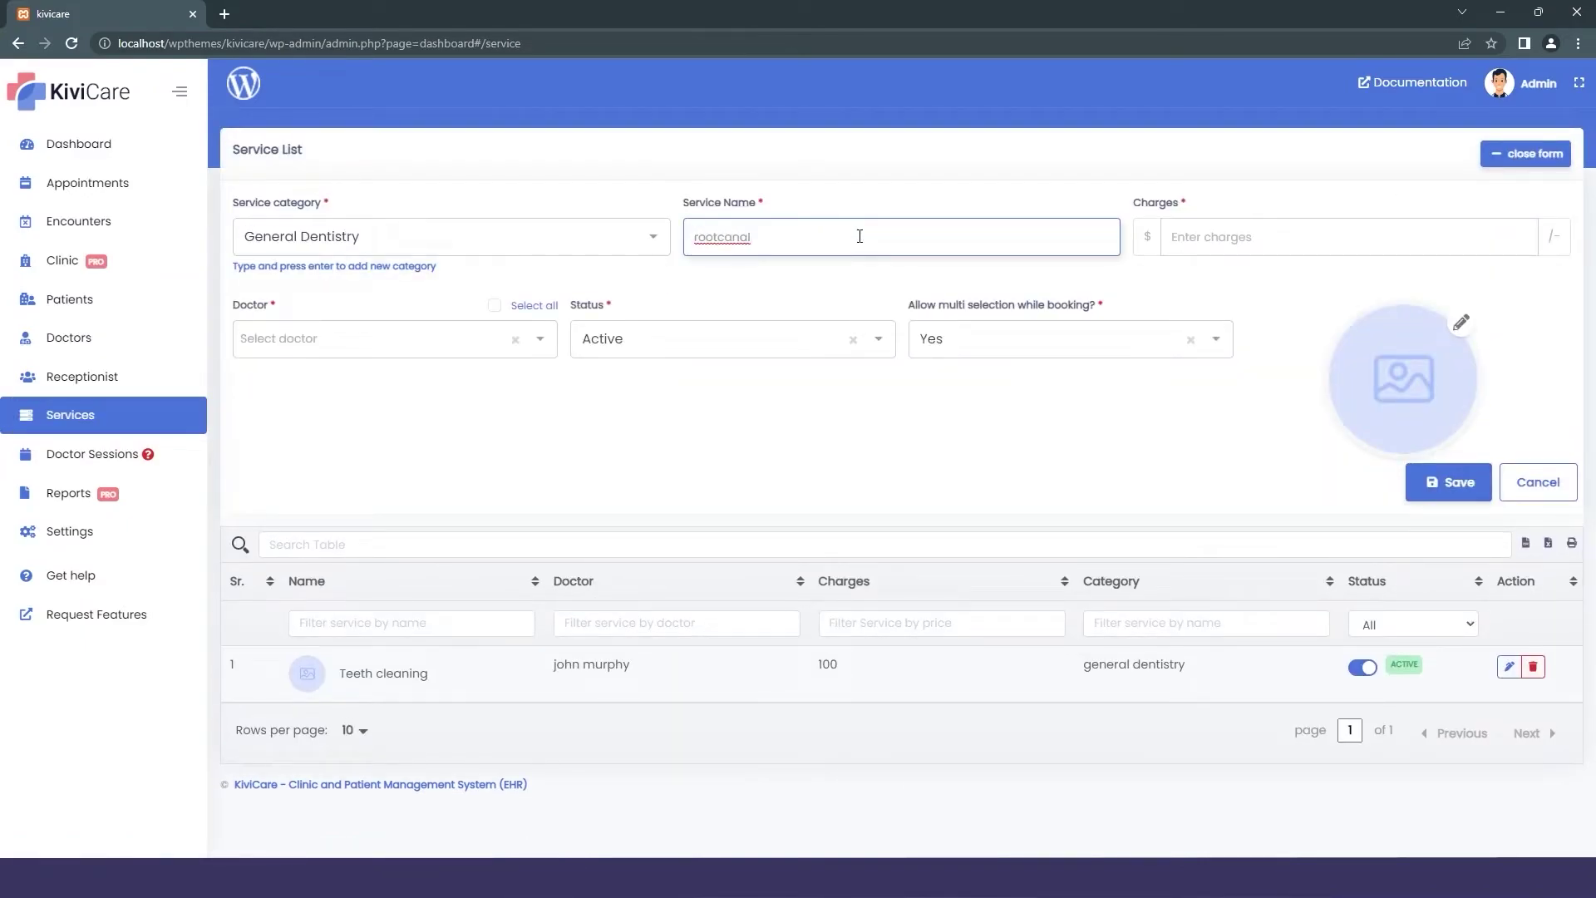
left_click(1229, 236)
type("60")
Assign rootcanal to all doctors with multi-selection Yes, and save it.
left_click(474, 338)
left_click(496, 306)
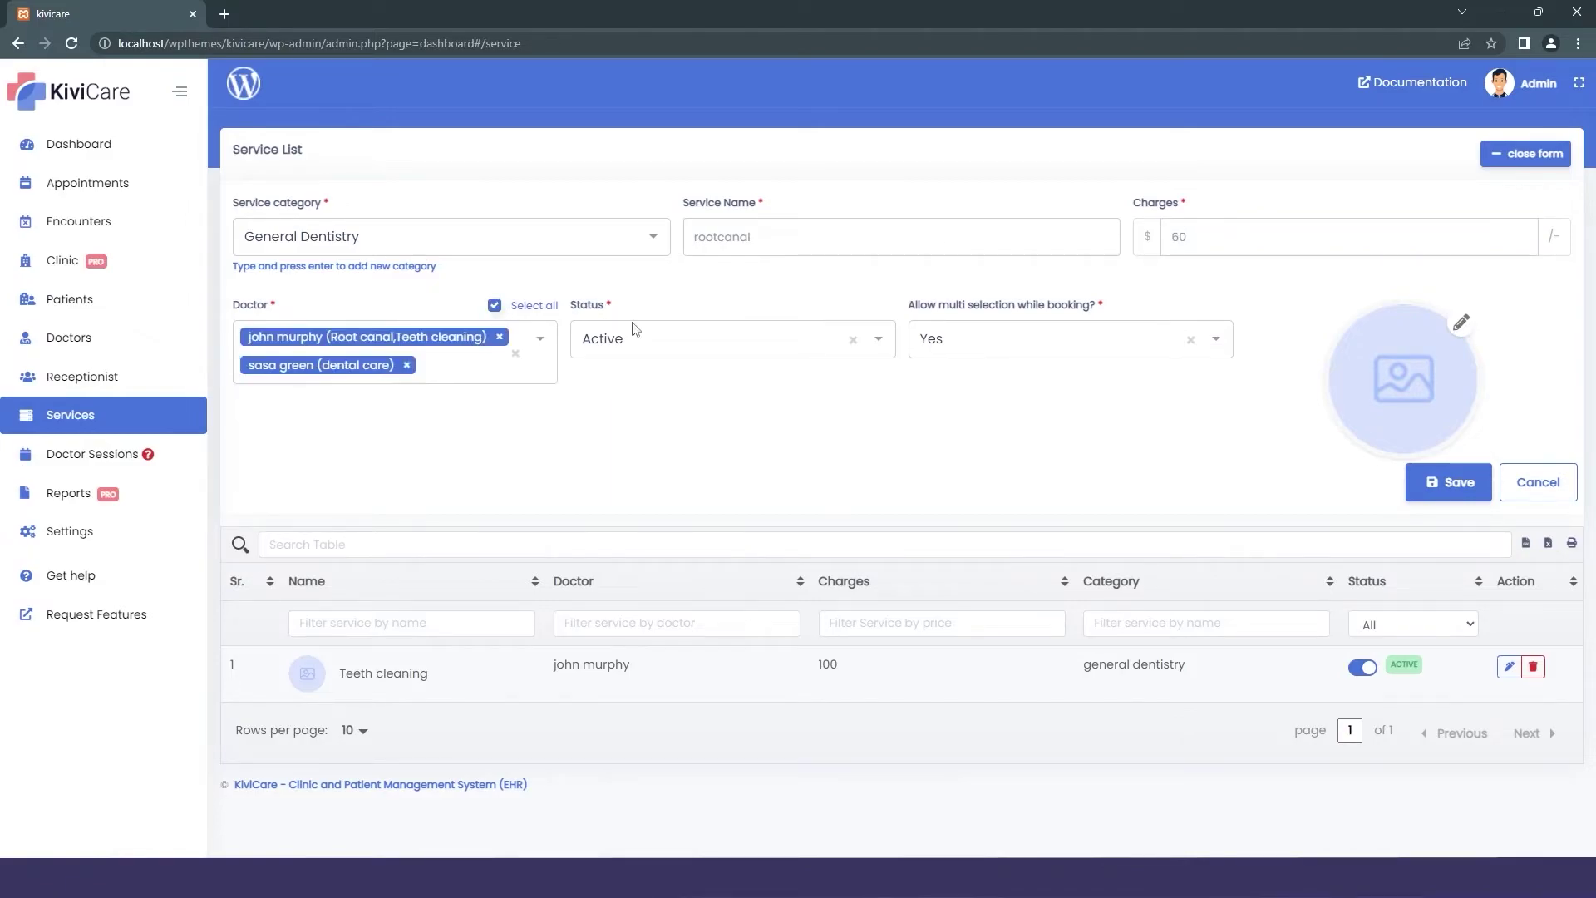
left_click(633, 328)
left_click(947, 340)
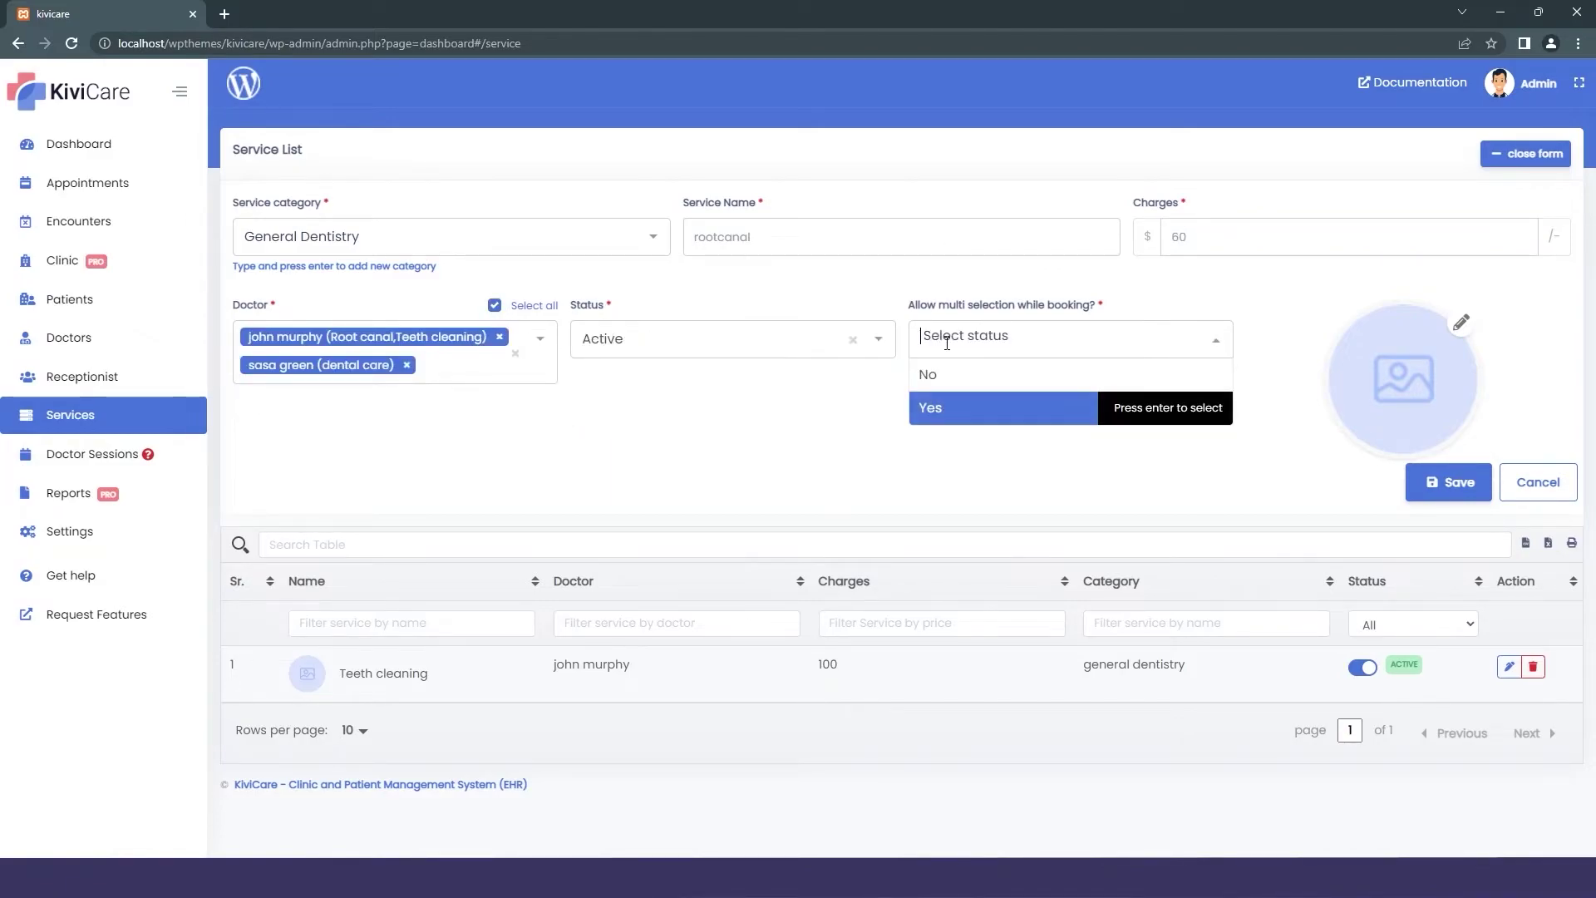
left_click(956, 406)
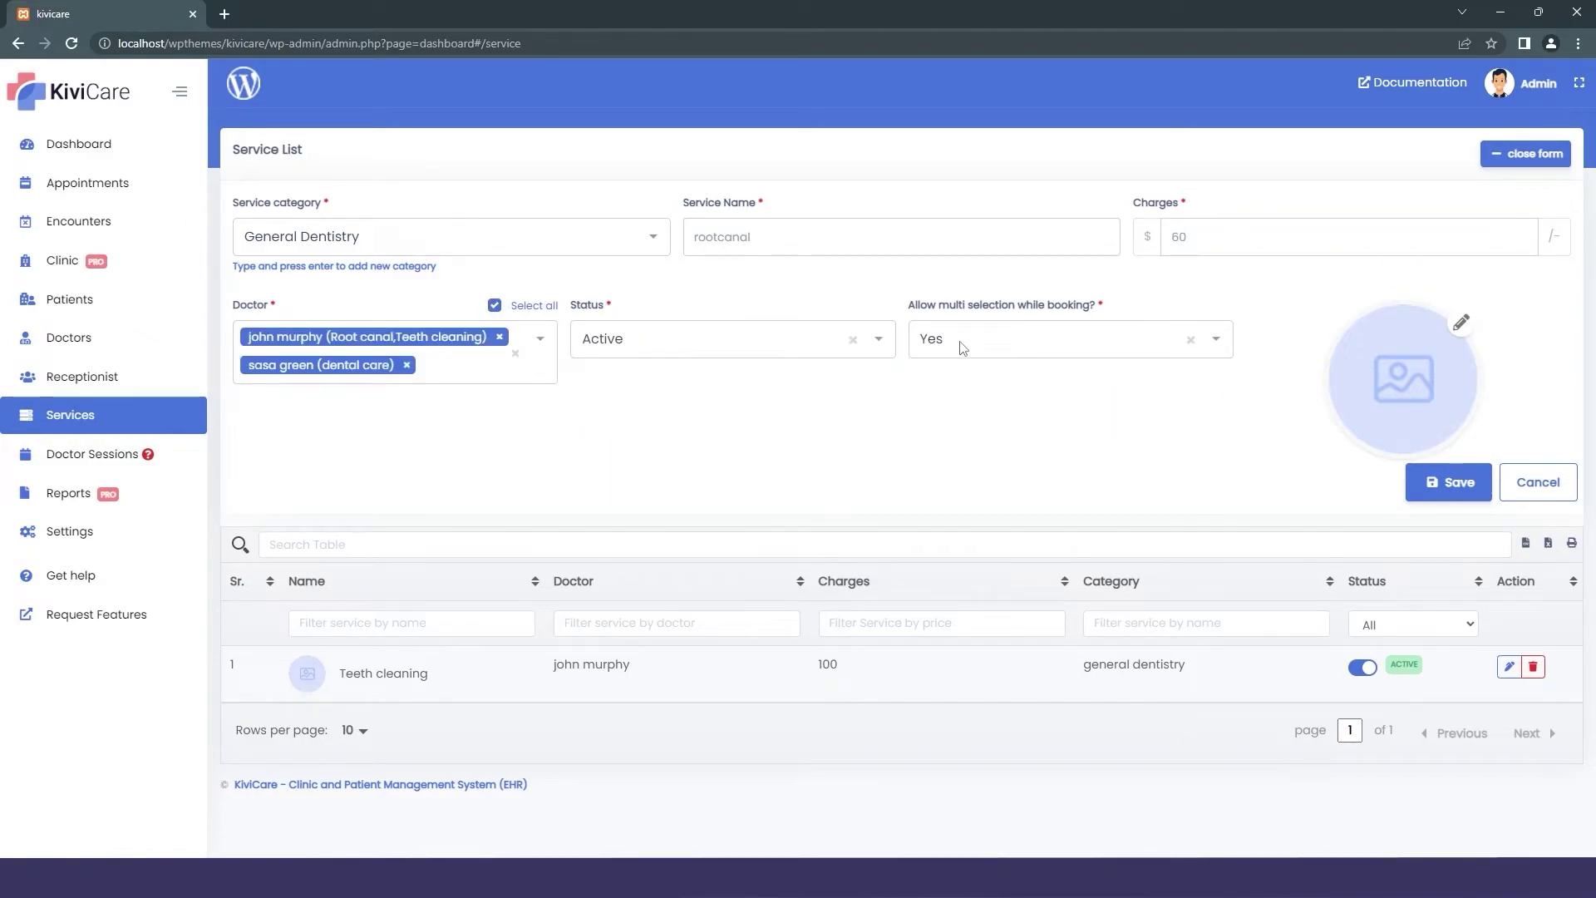
left_click(1432, 487)
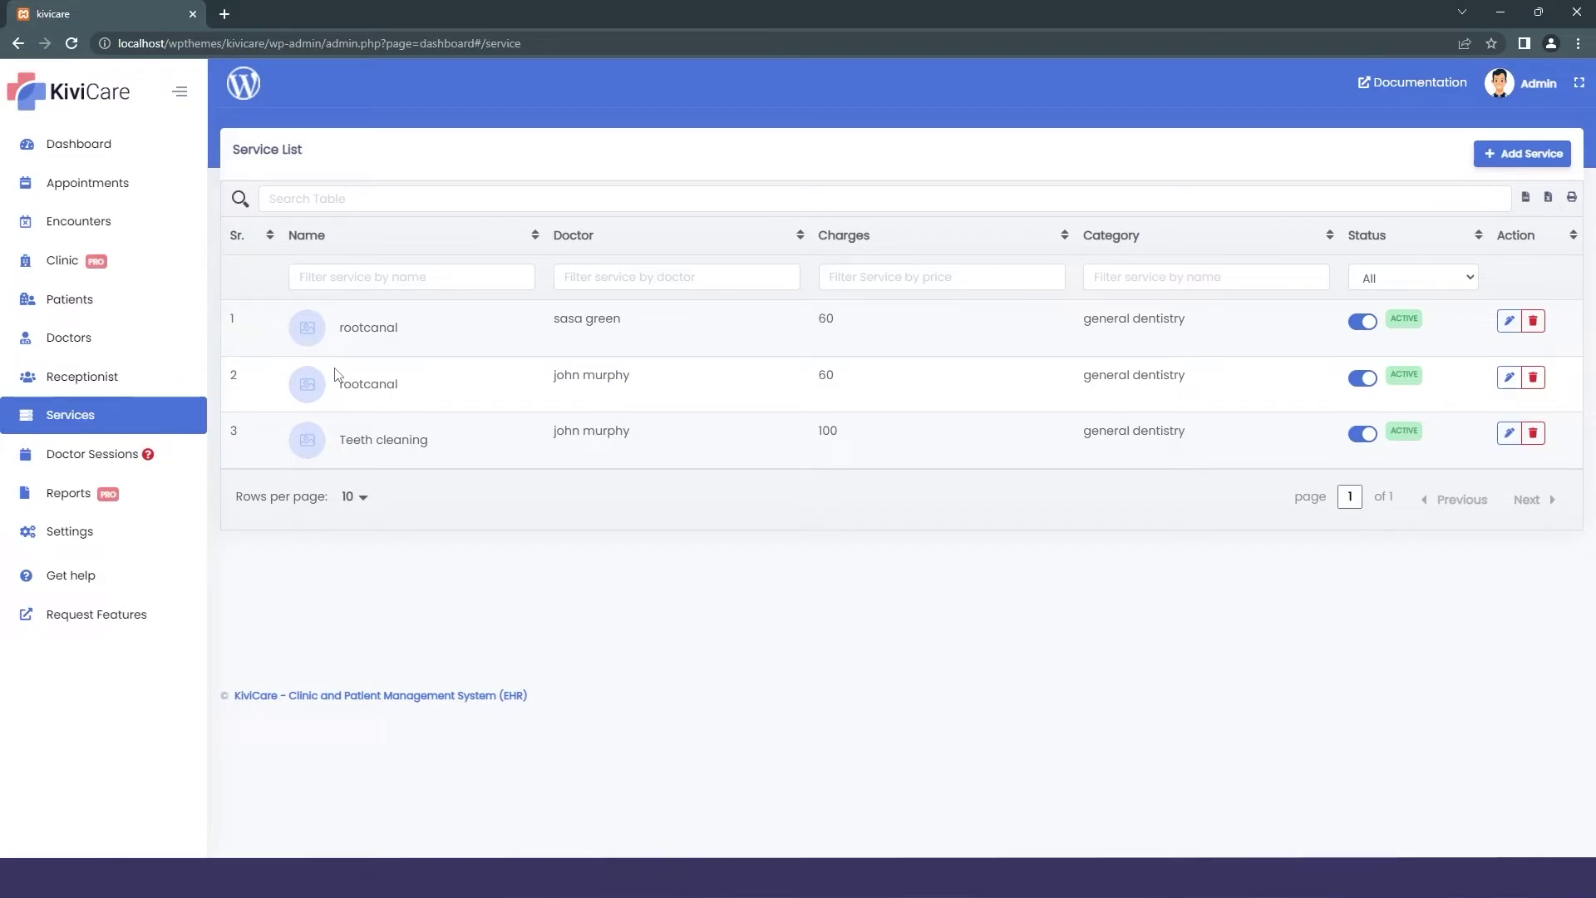
left_click(128, 460)
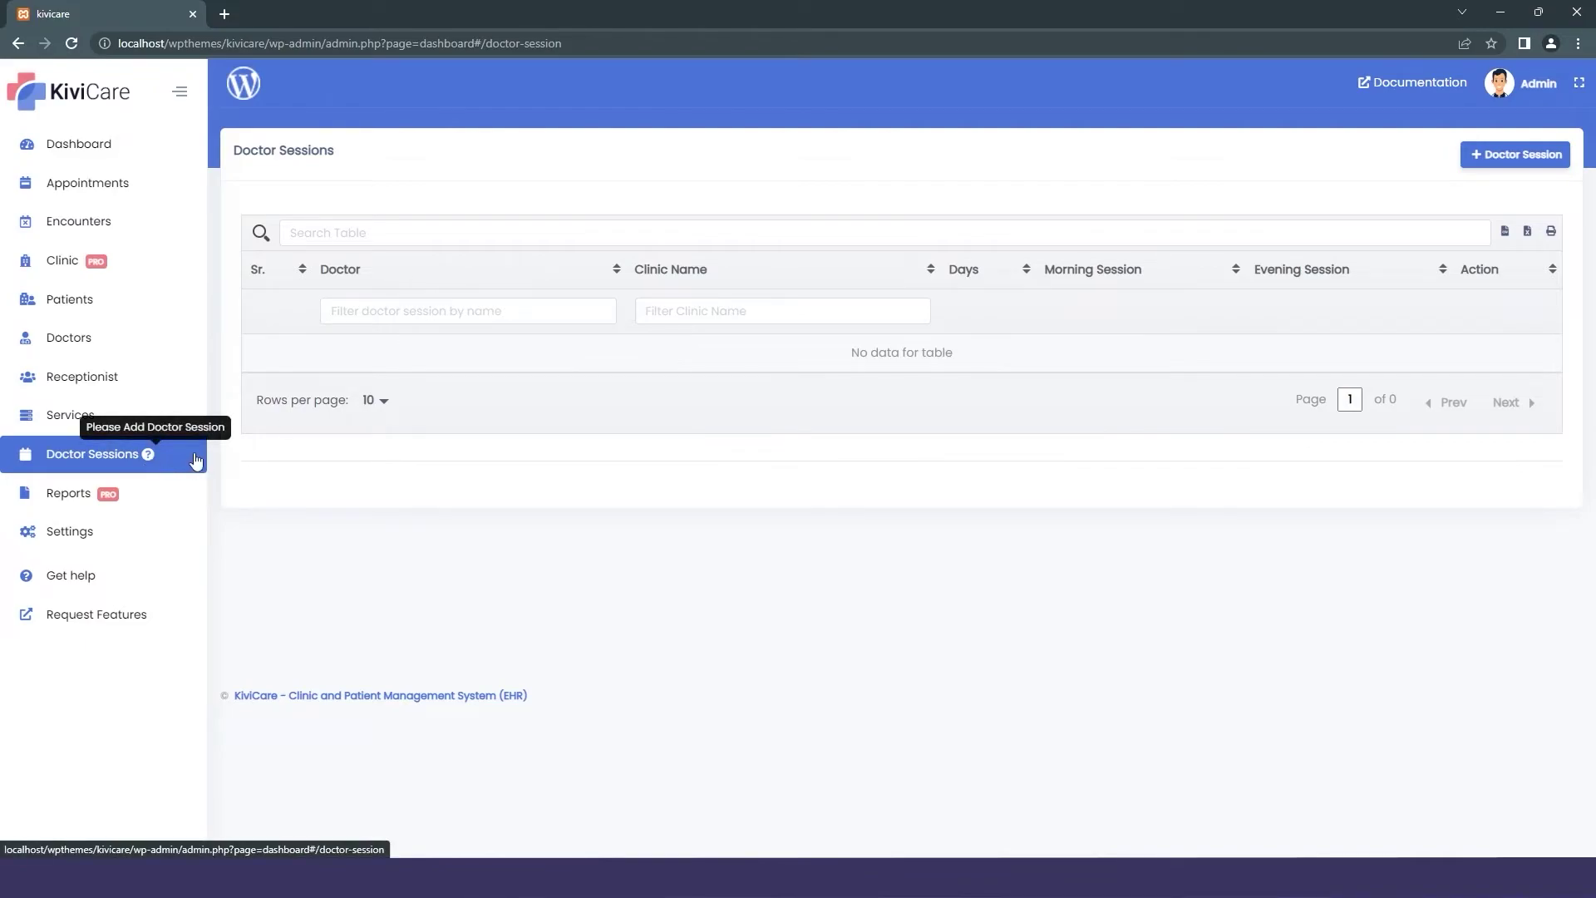
left_click(1503, 154)
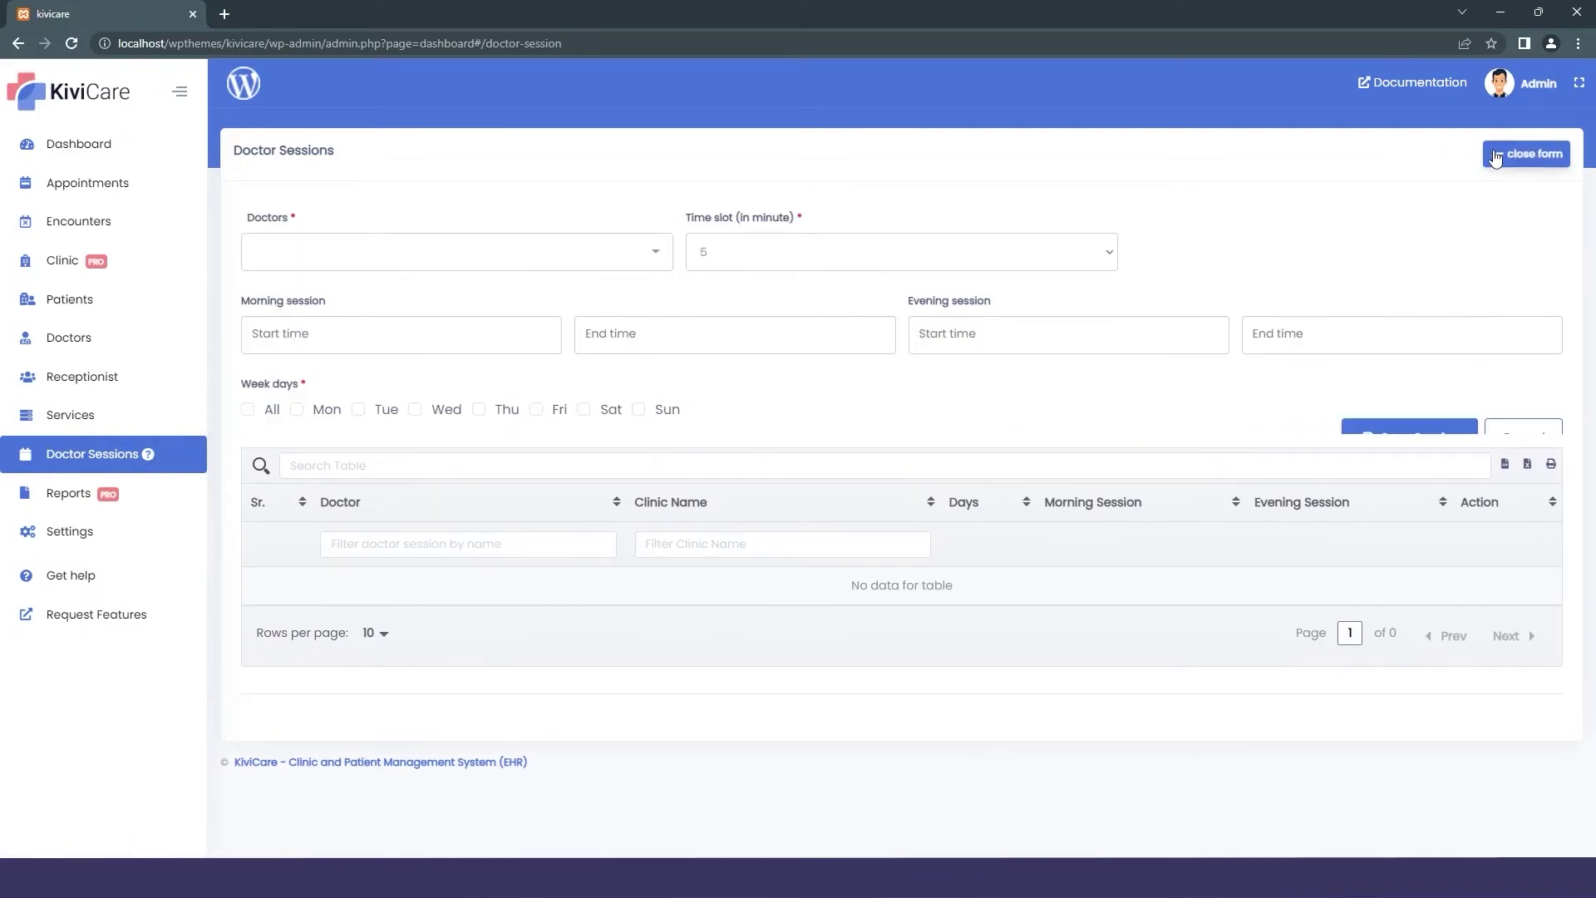
left_click(622, 260)
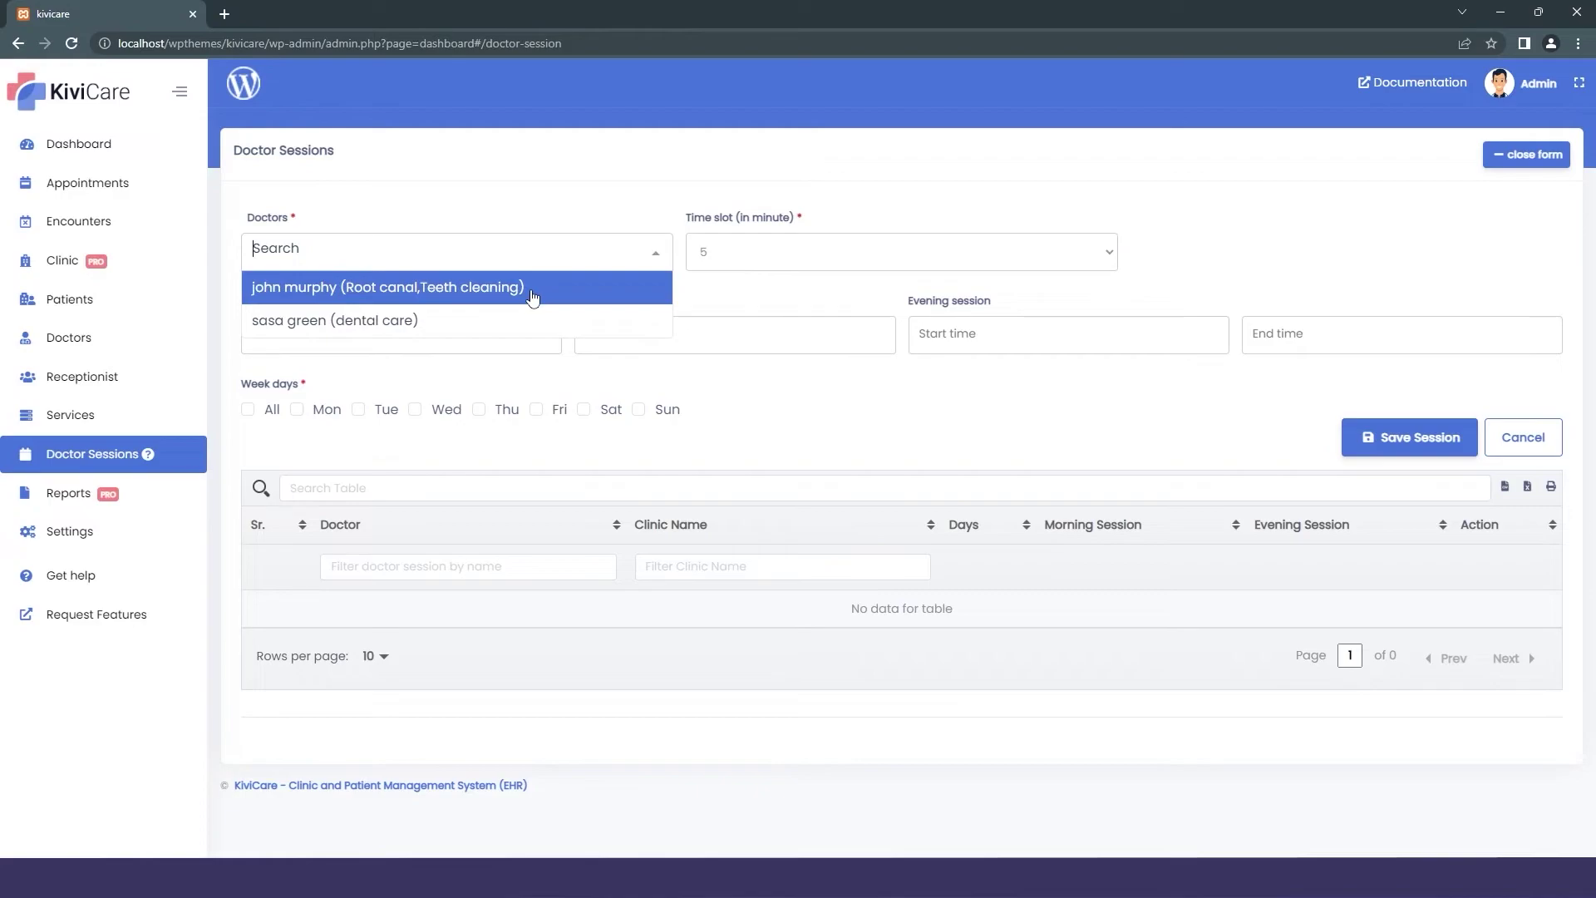
left_click(533, 297)
left_click(726, 260)
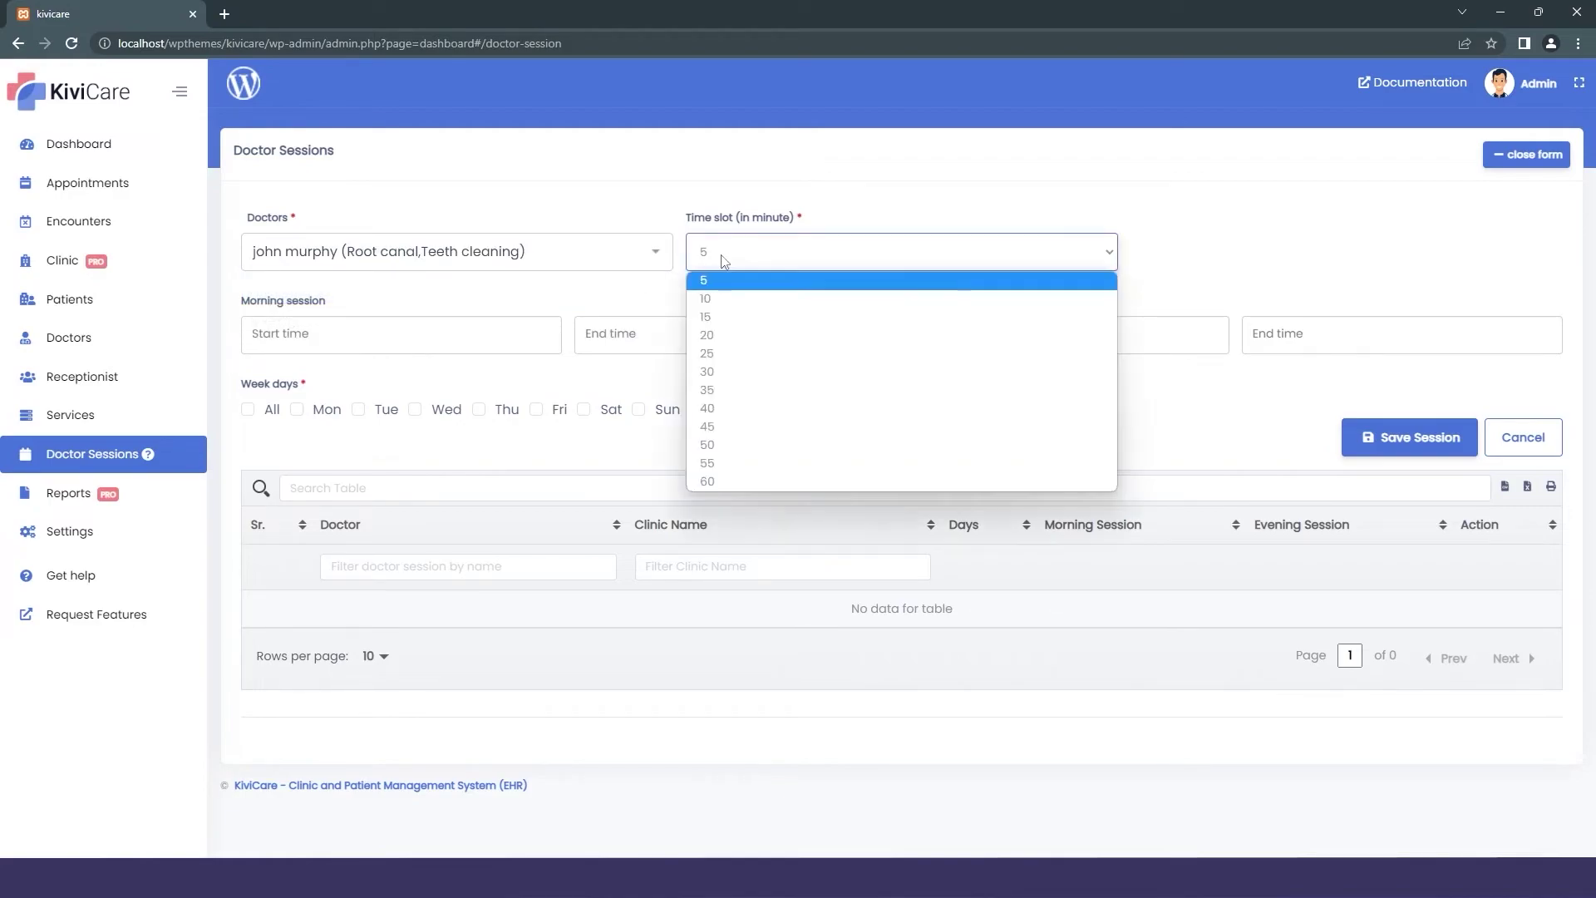
left_click(722, 300)
Set the morning session to 08:00–12:00.
left_click(433, 349)
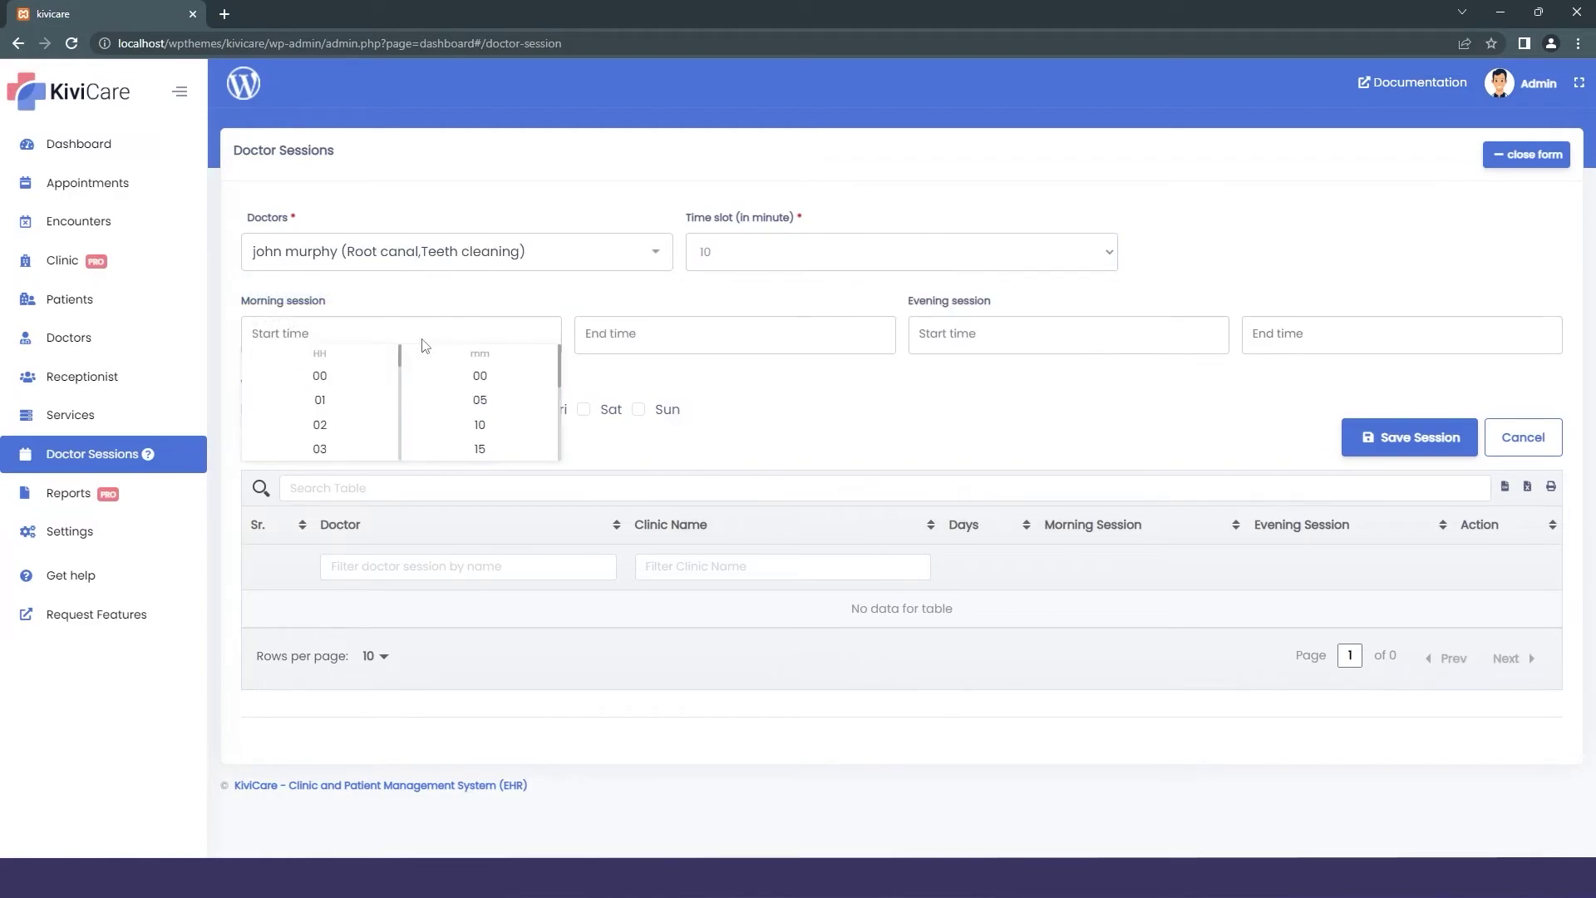
left_click(354, 378)
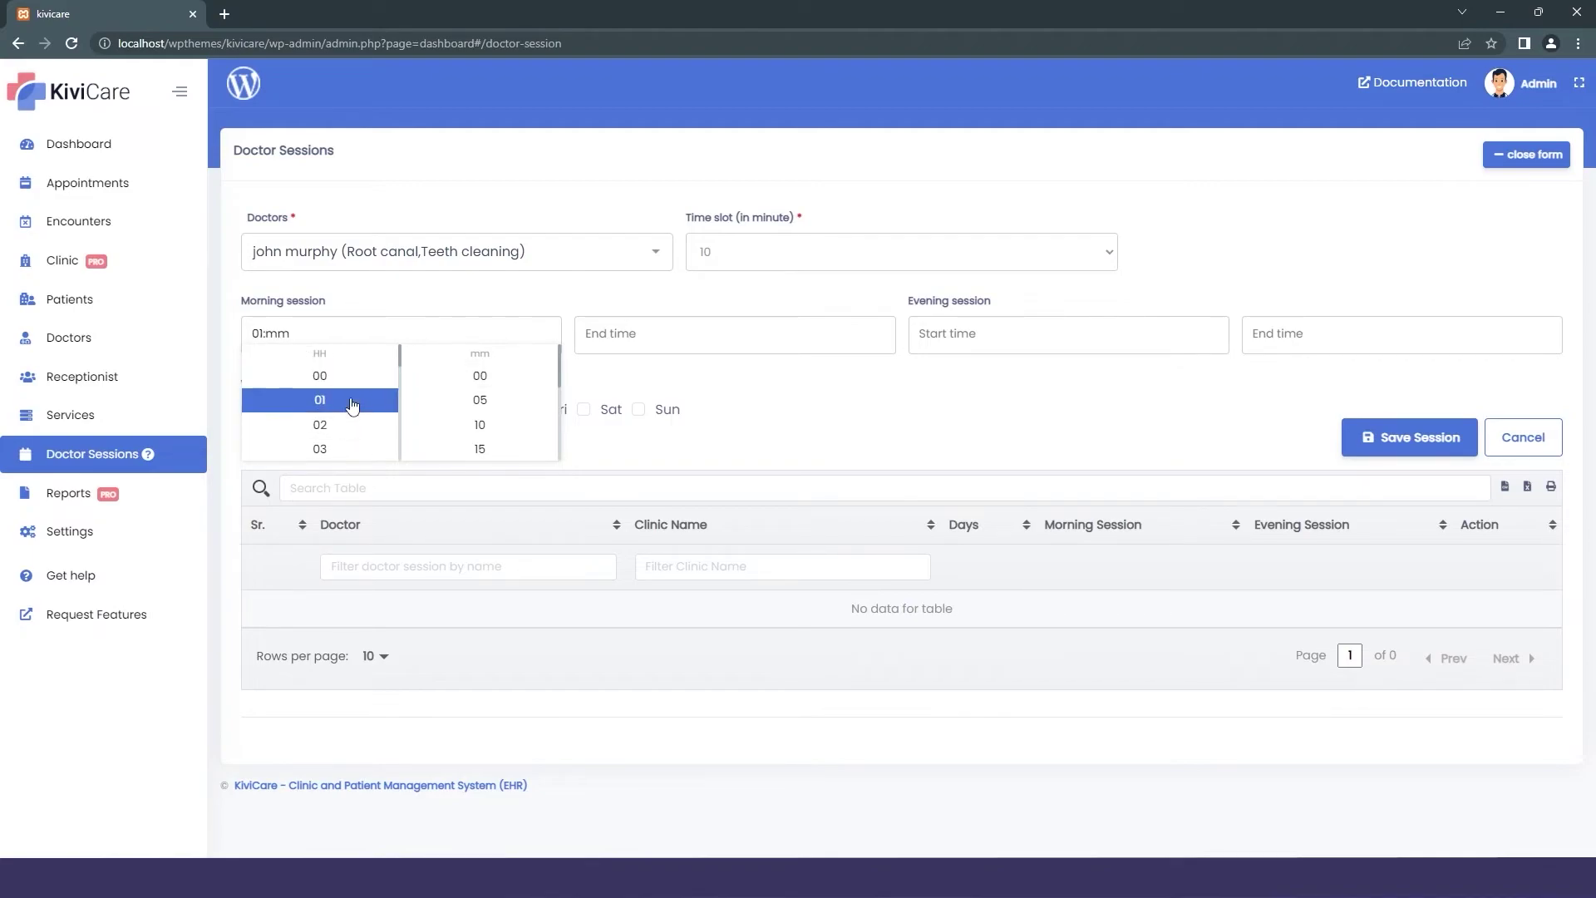
scroll(356, 411, "down", 3)
scroll(349, 413, "down", 1)
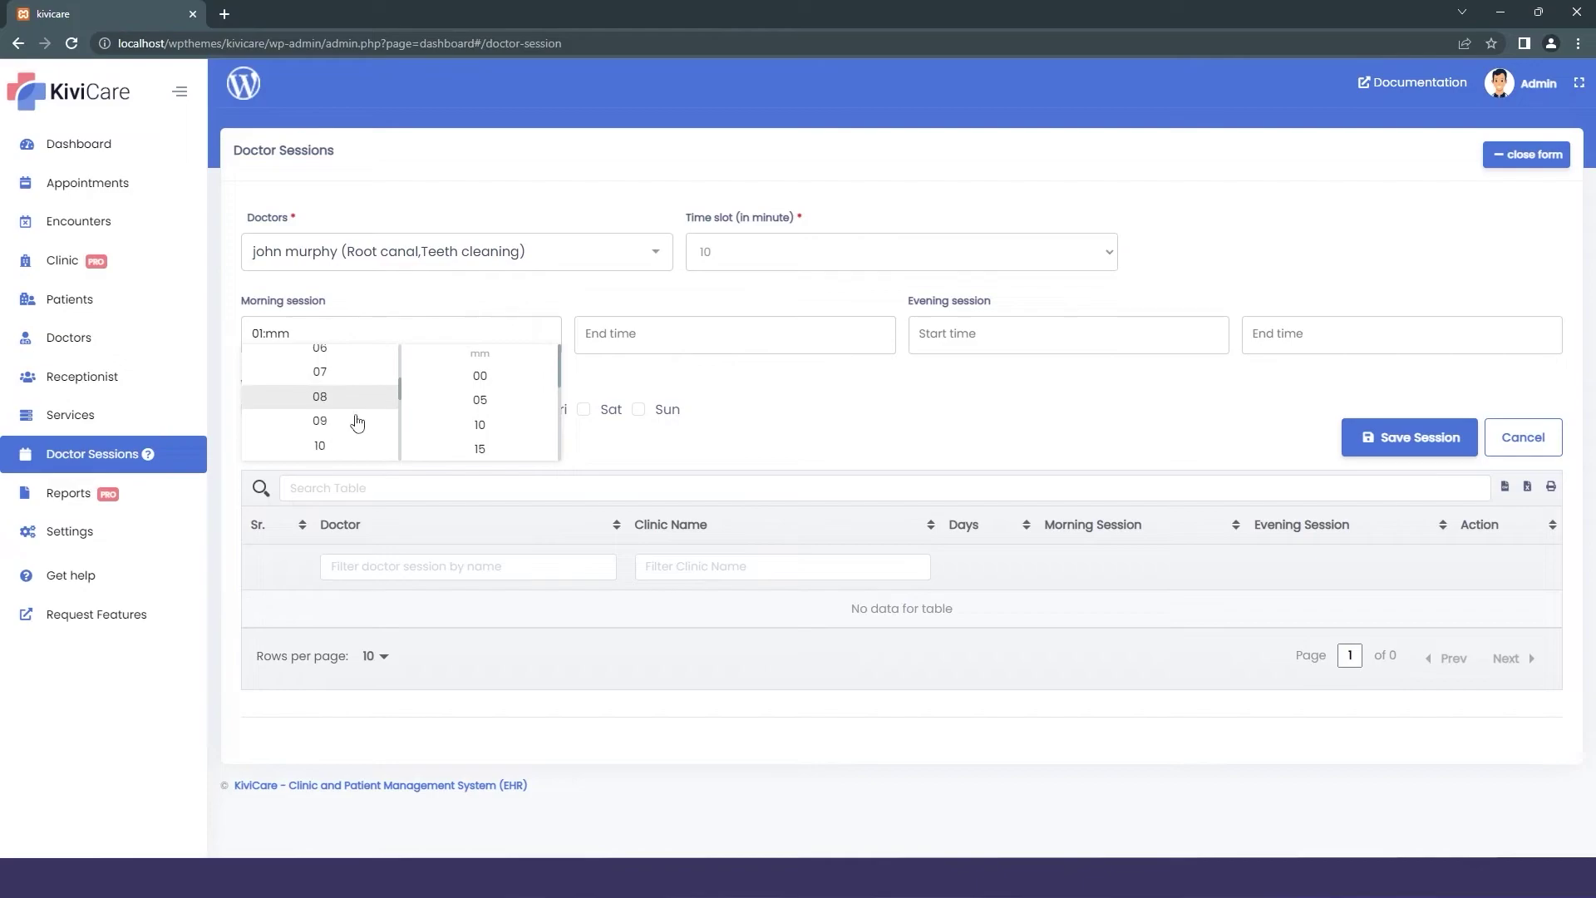
left_click(342, 397)
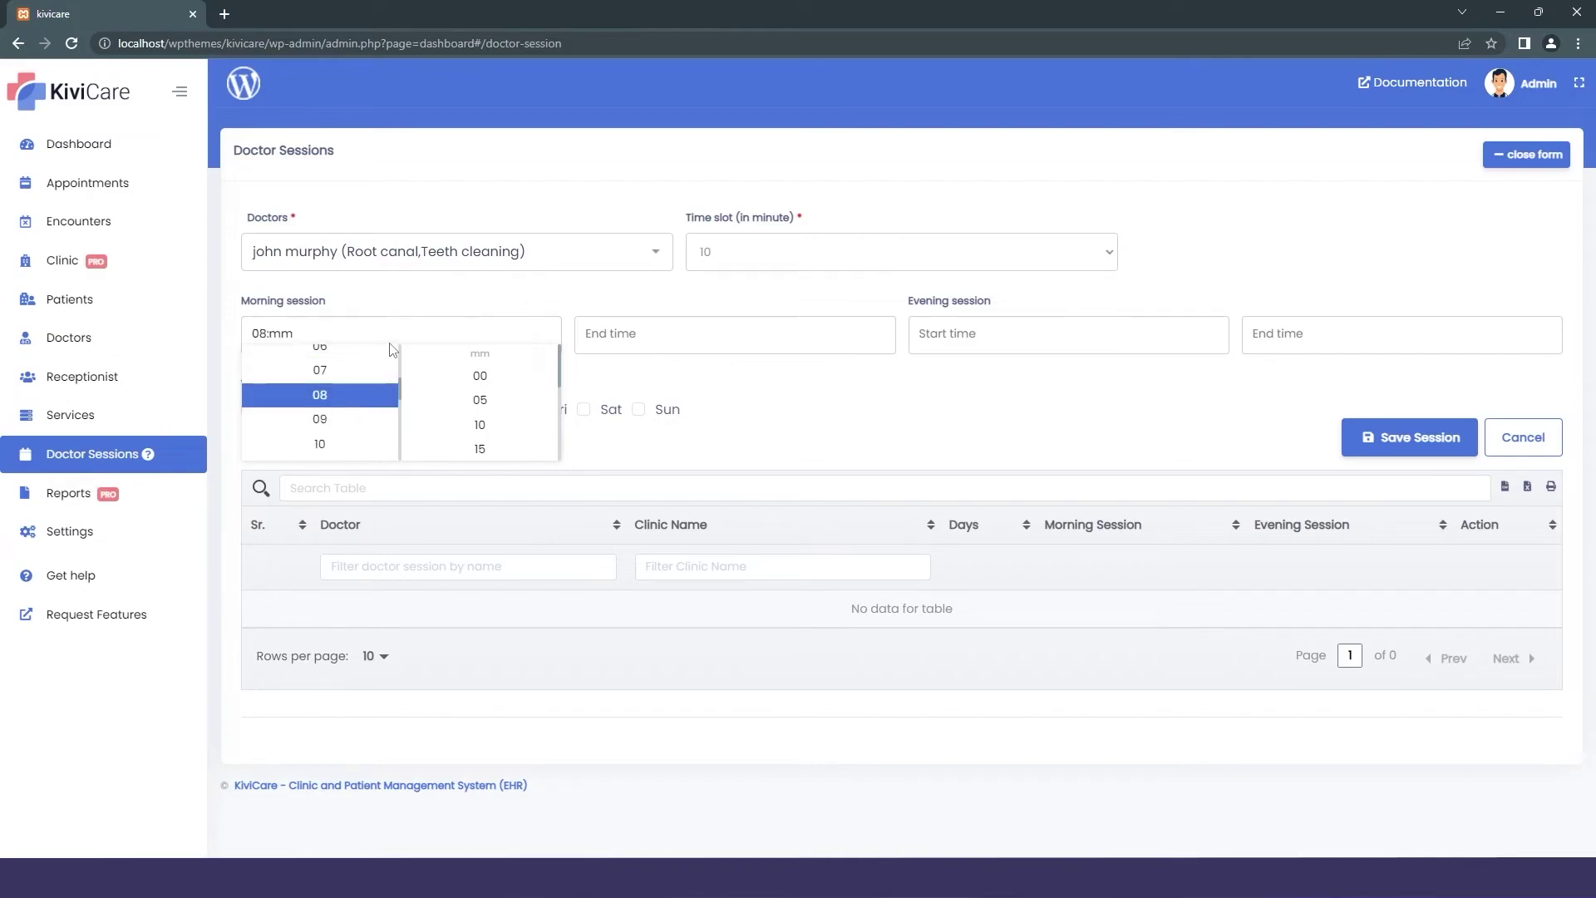
left_click(490, 377)
left_click(633, 338)
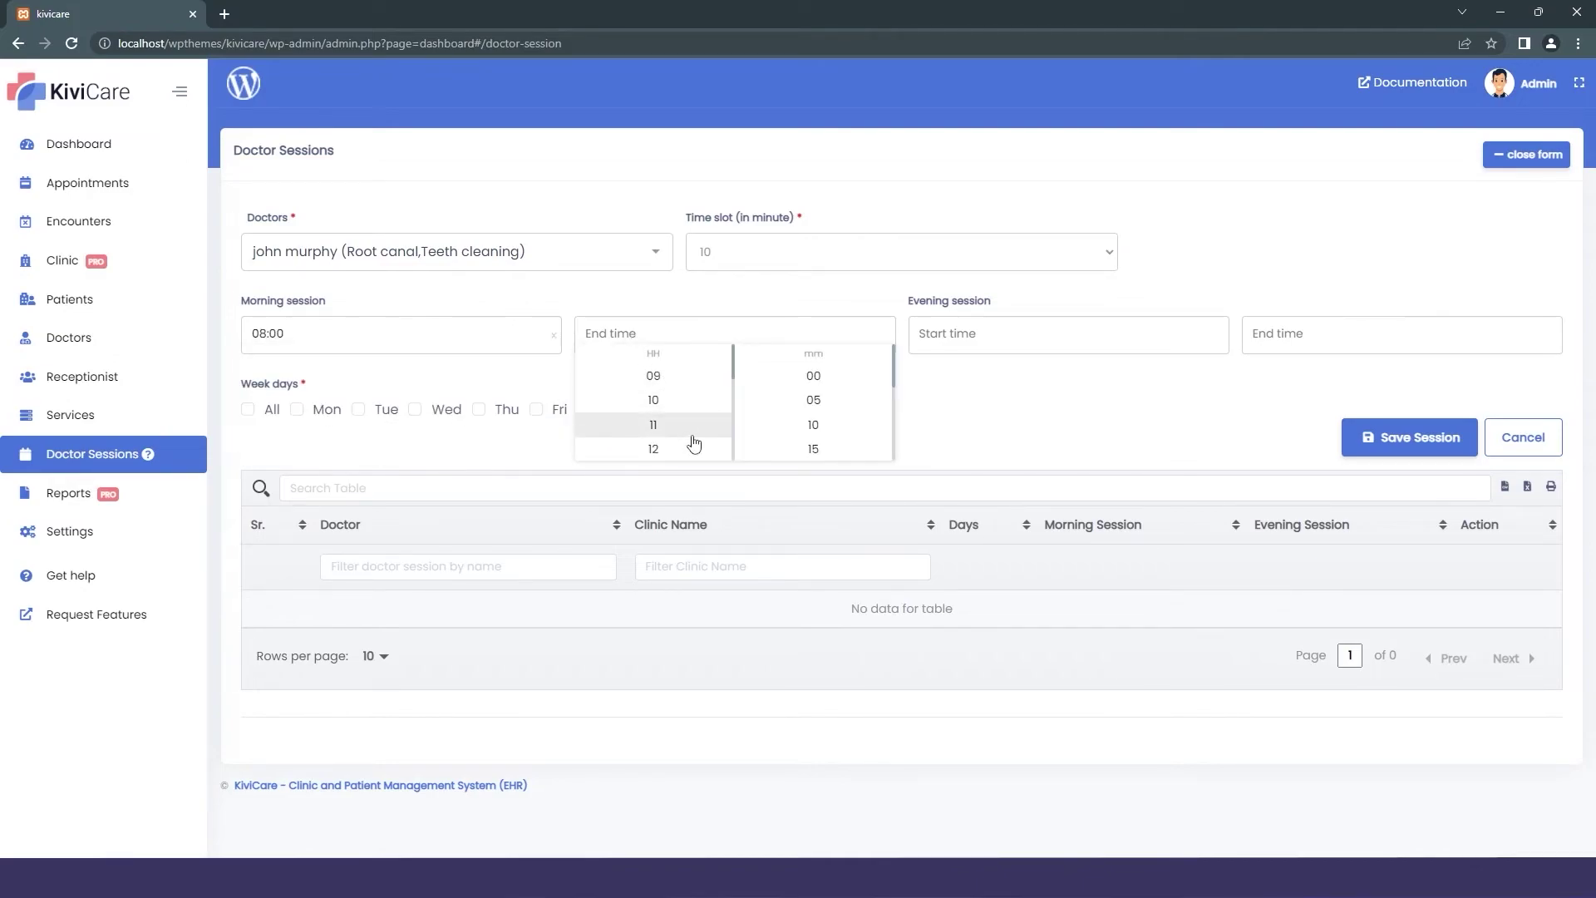
scroll(695, 425, "down", 2)
scroll(679, 428, "down", 2)
left_click(668, 421)
left_click(817, 376)
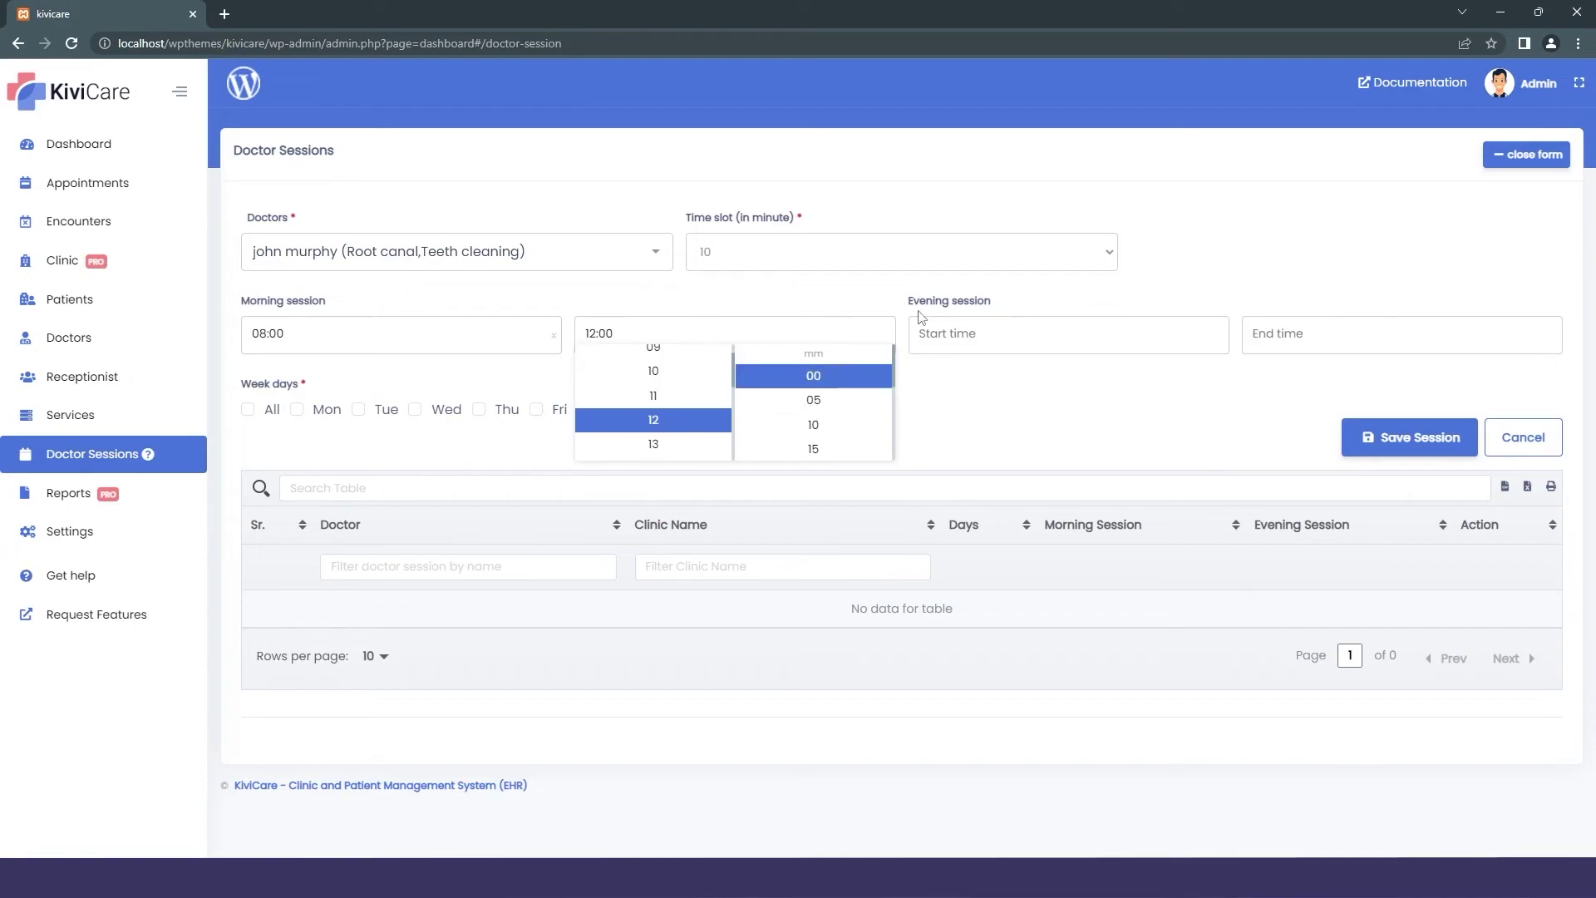
Set the evening session to 15:00–20:00 and select Monday, Wednesday, Friday and Sunday.
left_click(964, 337)
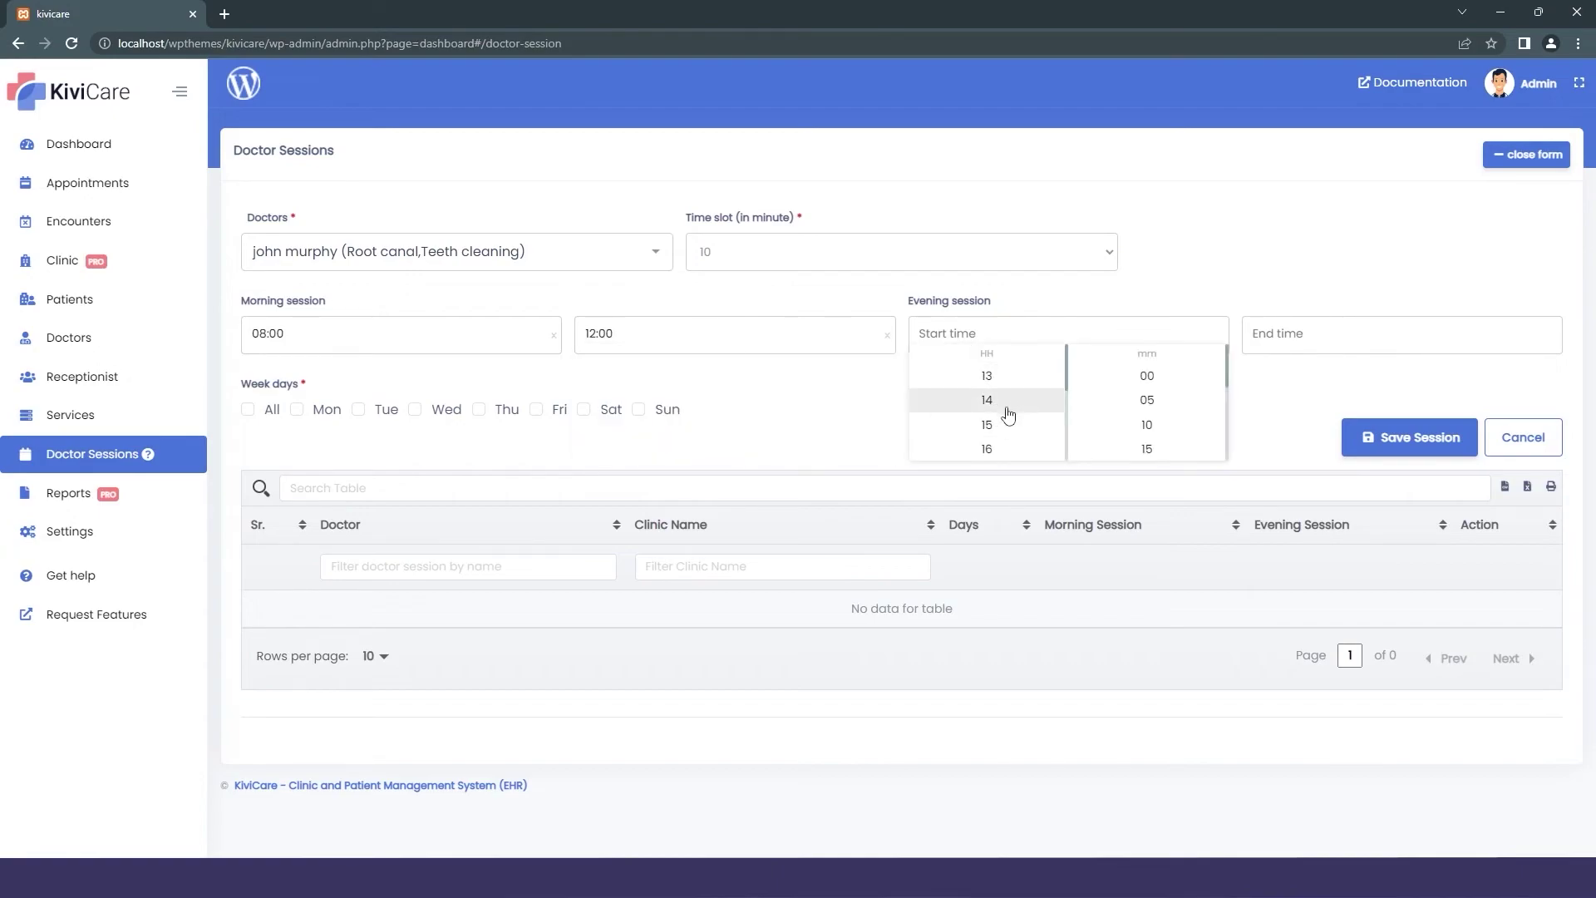
left_click(1005, 430)
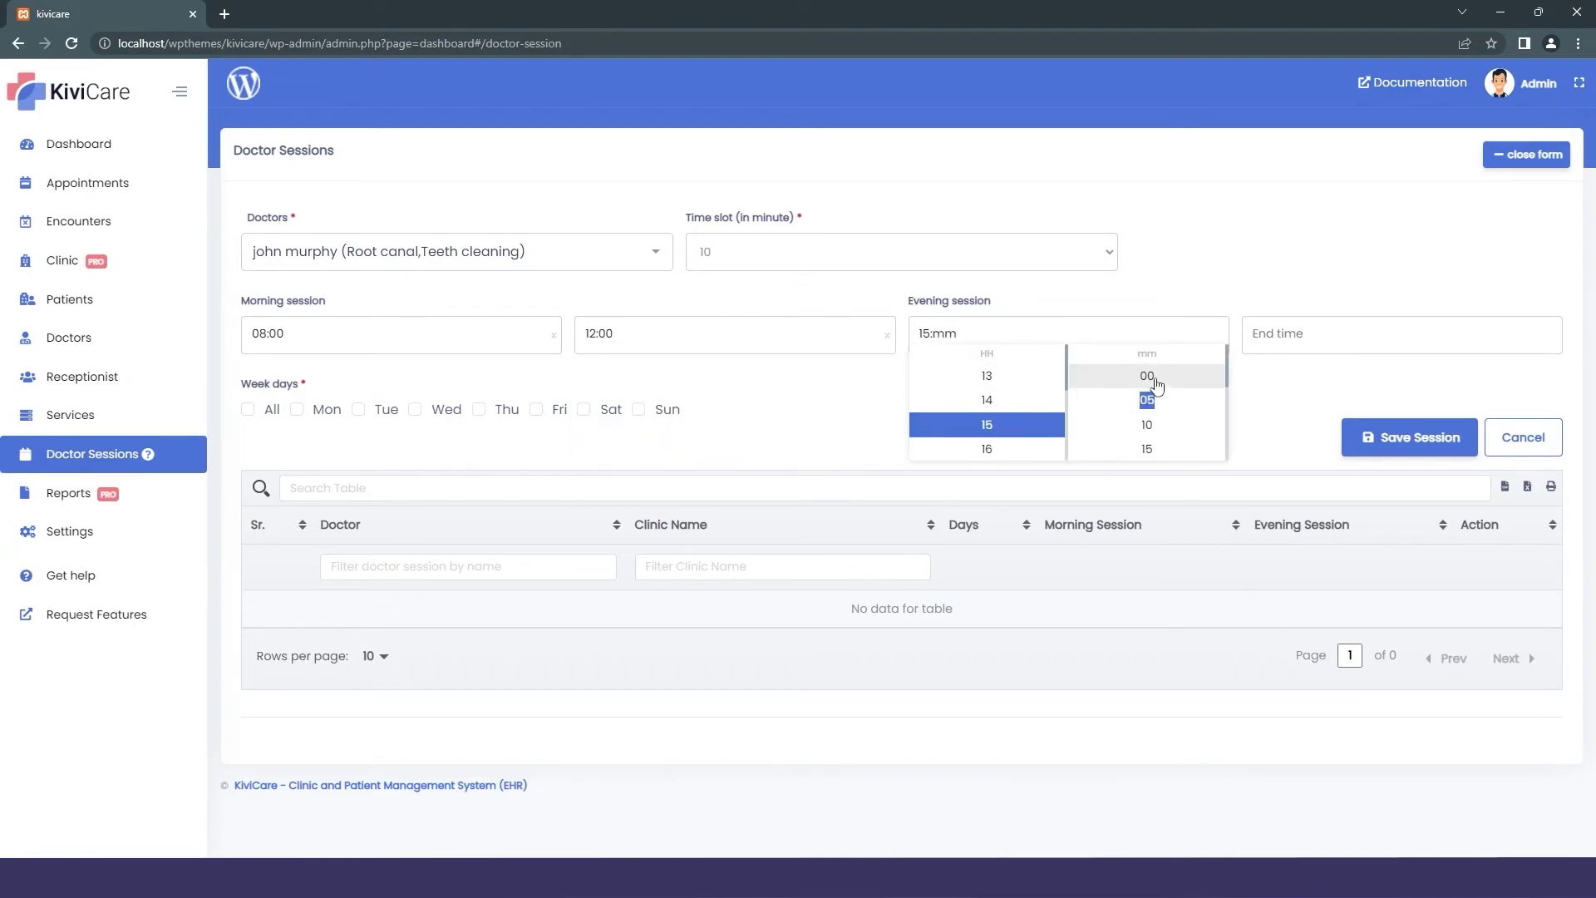
left_click(1148, 375)
left_click(1297, 337)
scroll(1335, 431, "down", 2)
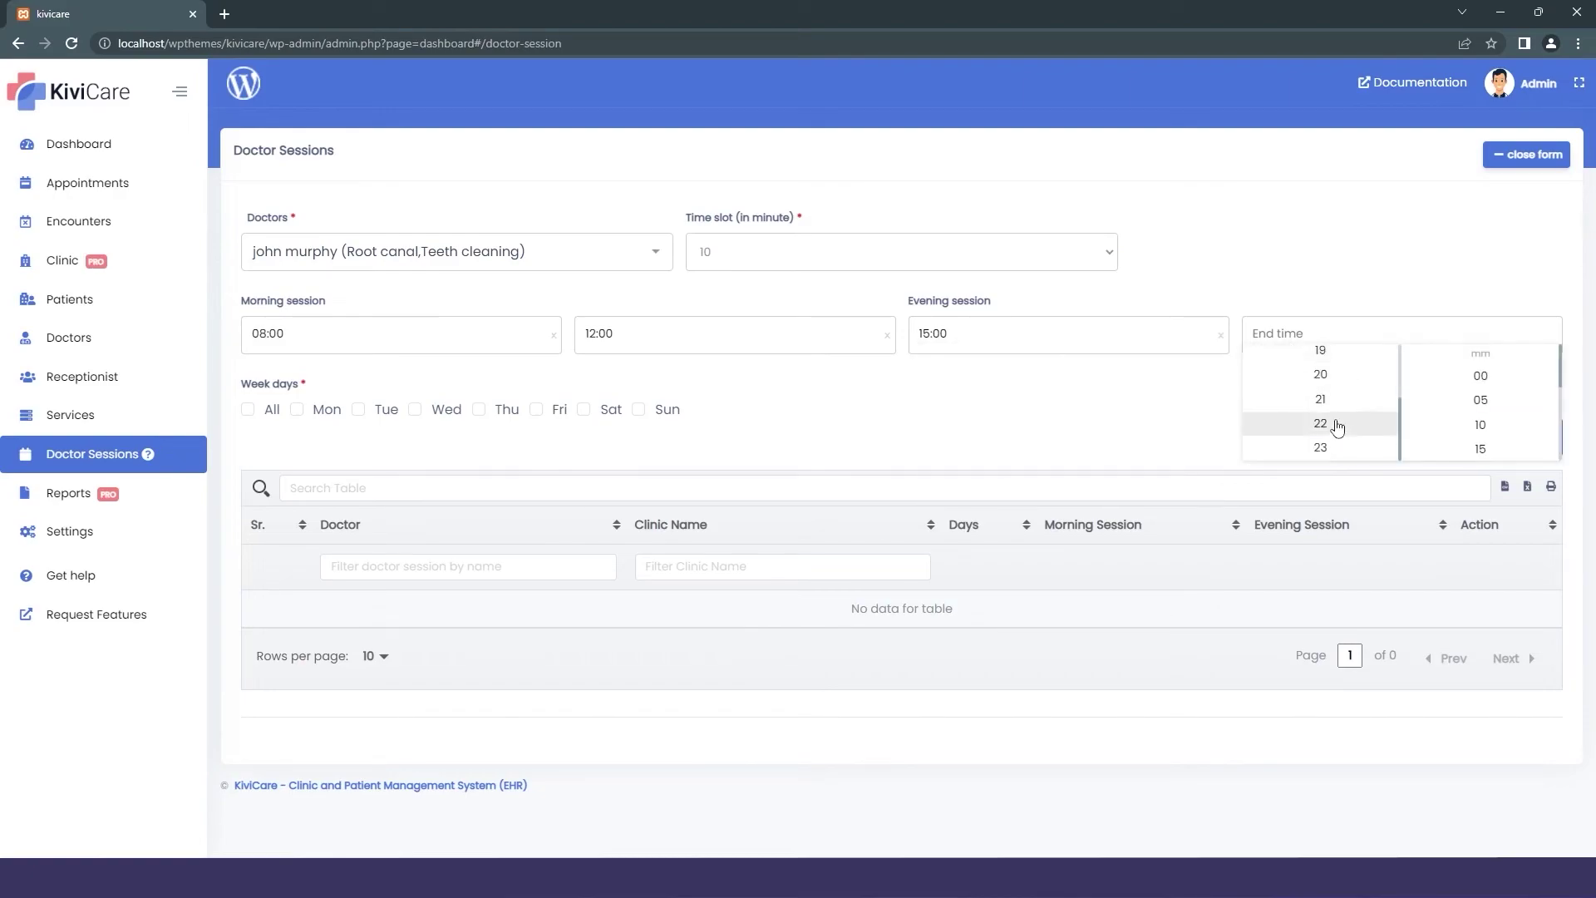
left_click(1335, 375)
left_click(1481, 377)
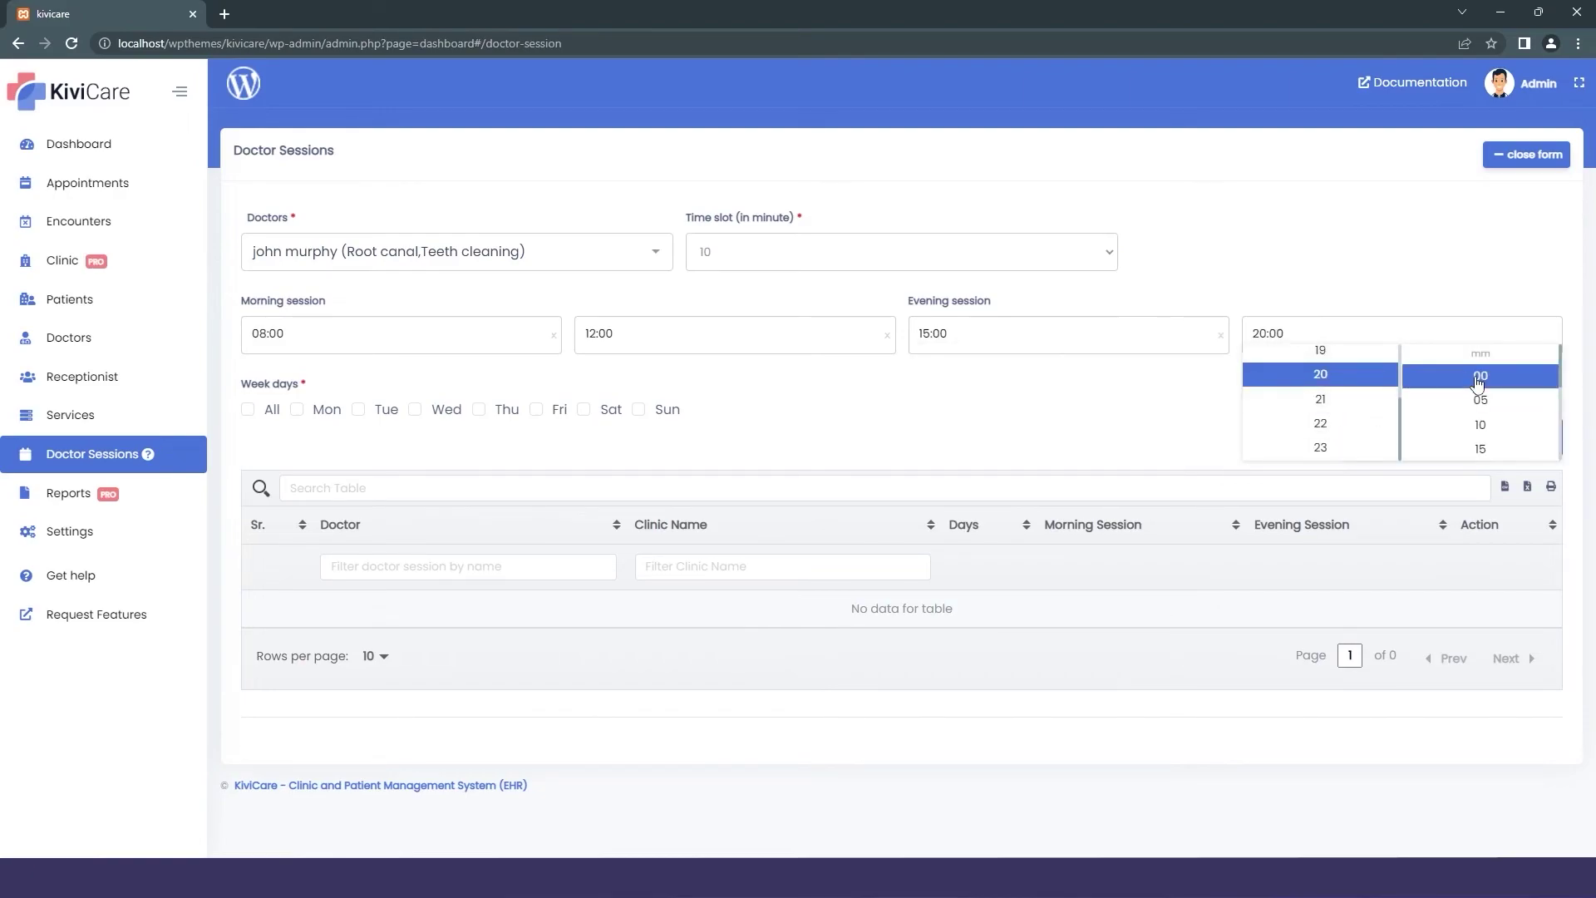
left_click(297, 410)
left_click(415, 409)
left_click(537, 410)
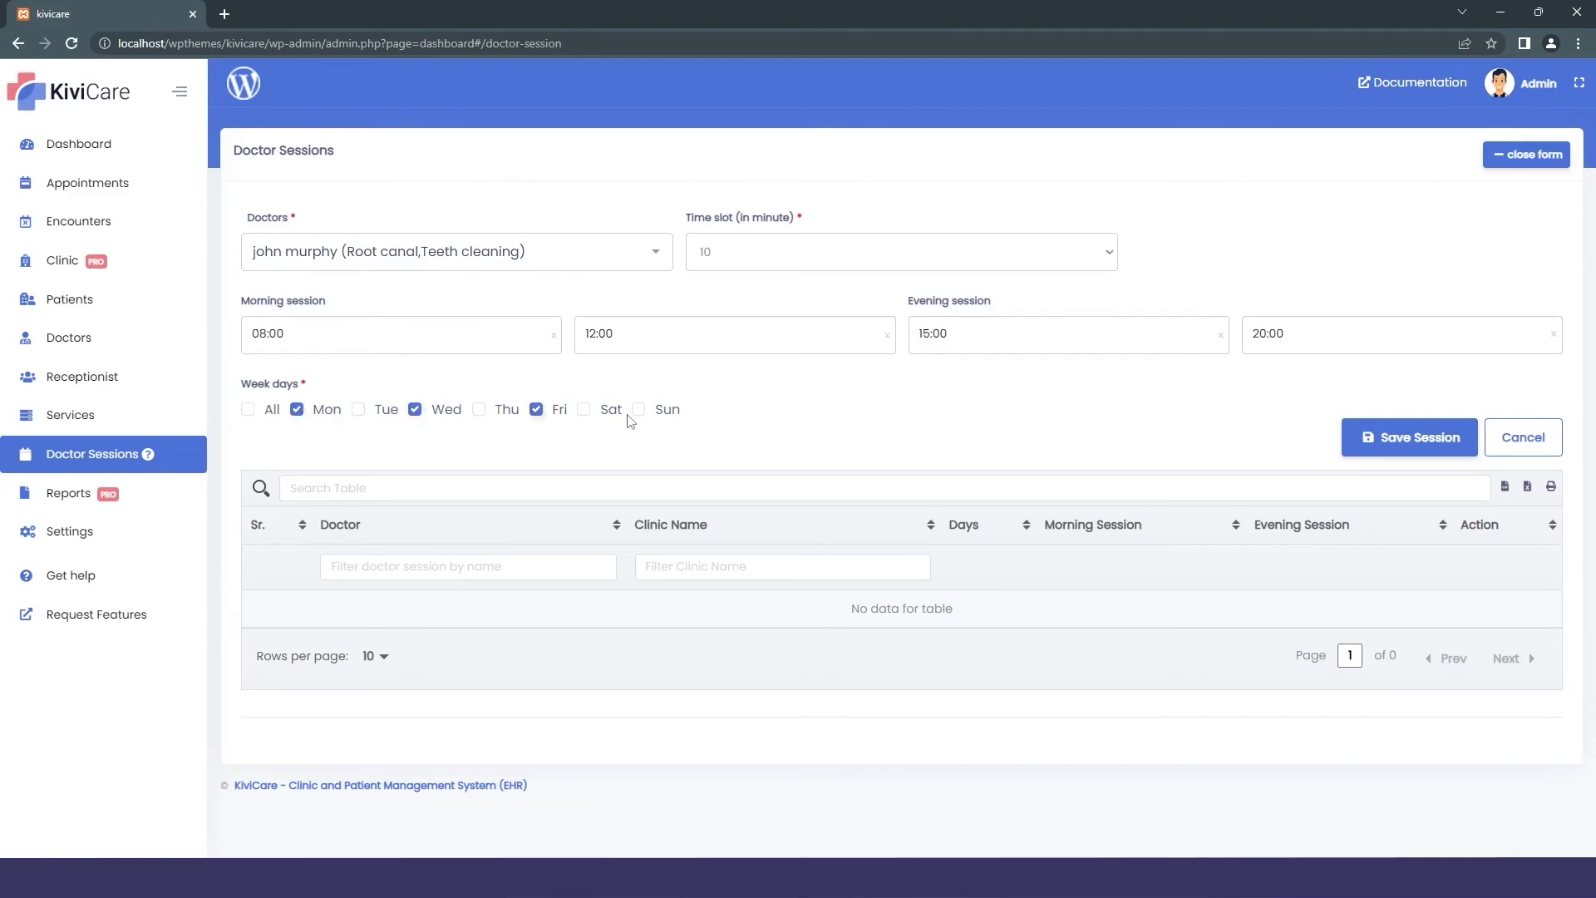
left_click(637, 410)
left_click(1390, 440)
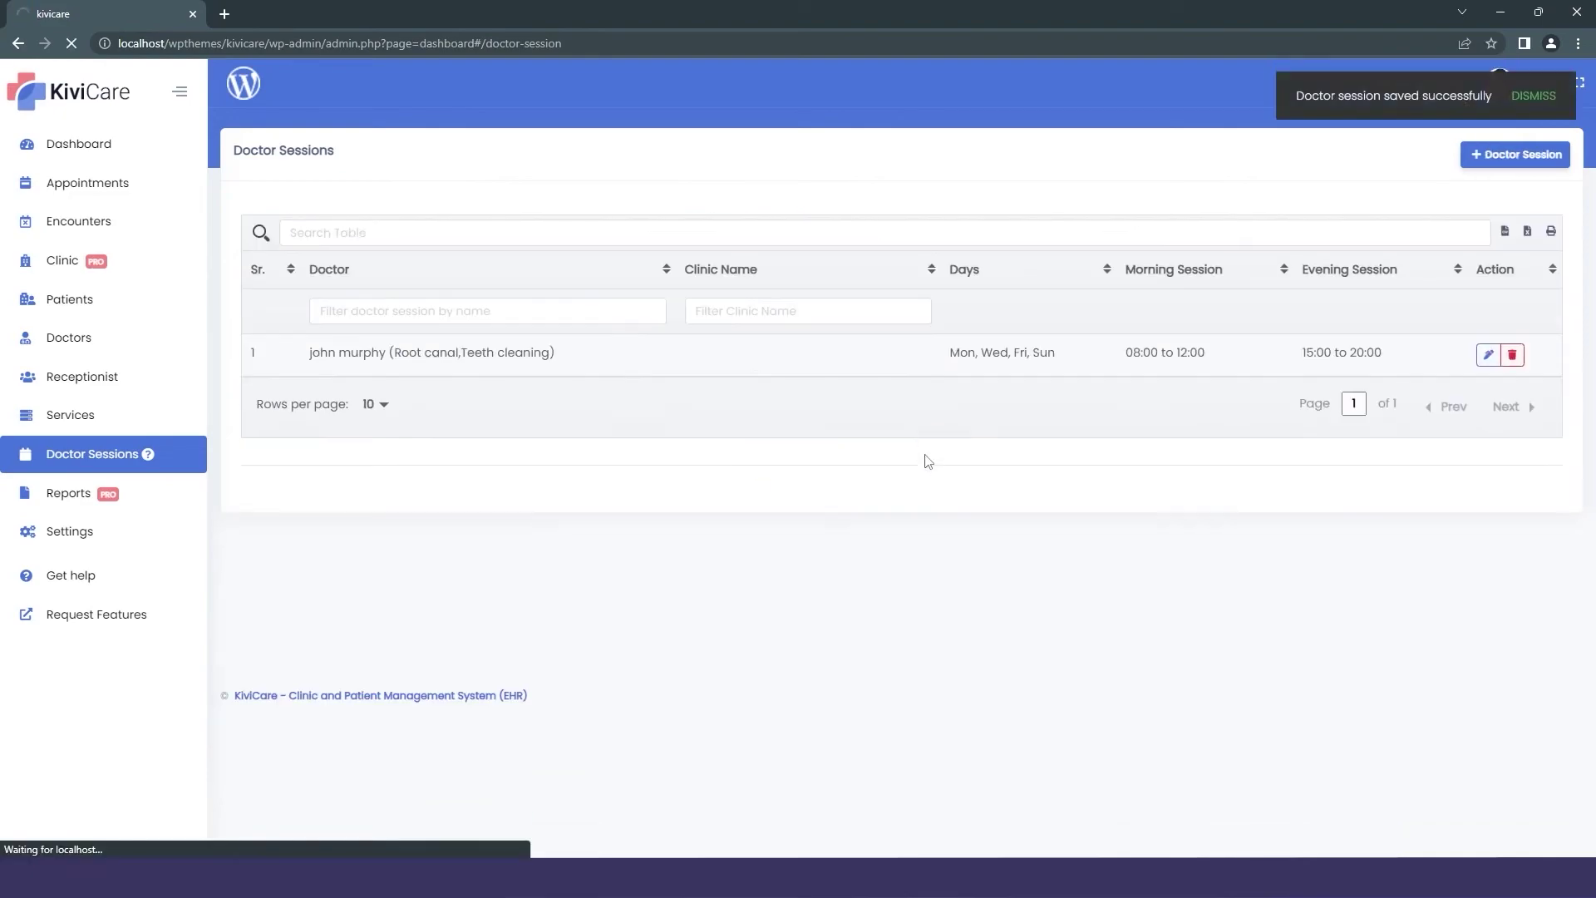
left_click(1528, 154)
left_click(335, 321)
left_click(400, 335)
left_click(335, 399)
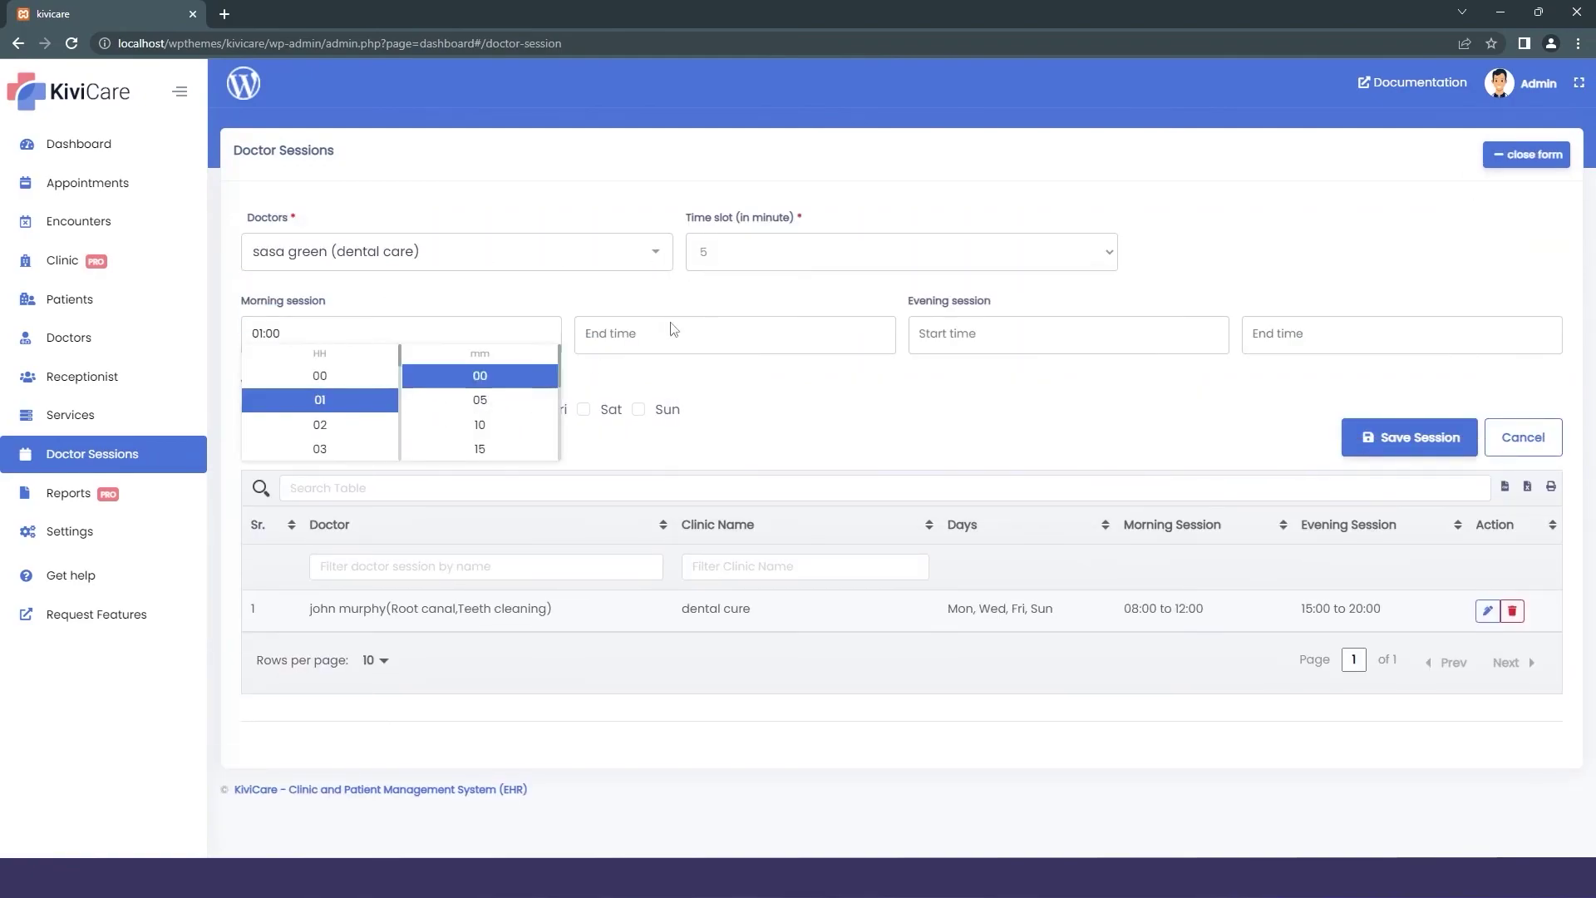
left_click(649, 335)
left_click(651, 449)
left_click(985, 334)
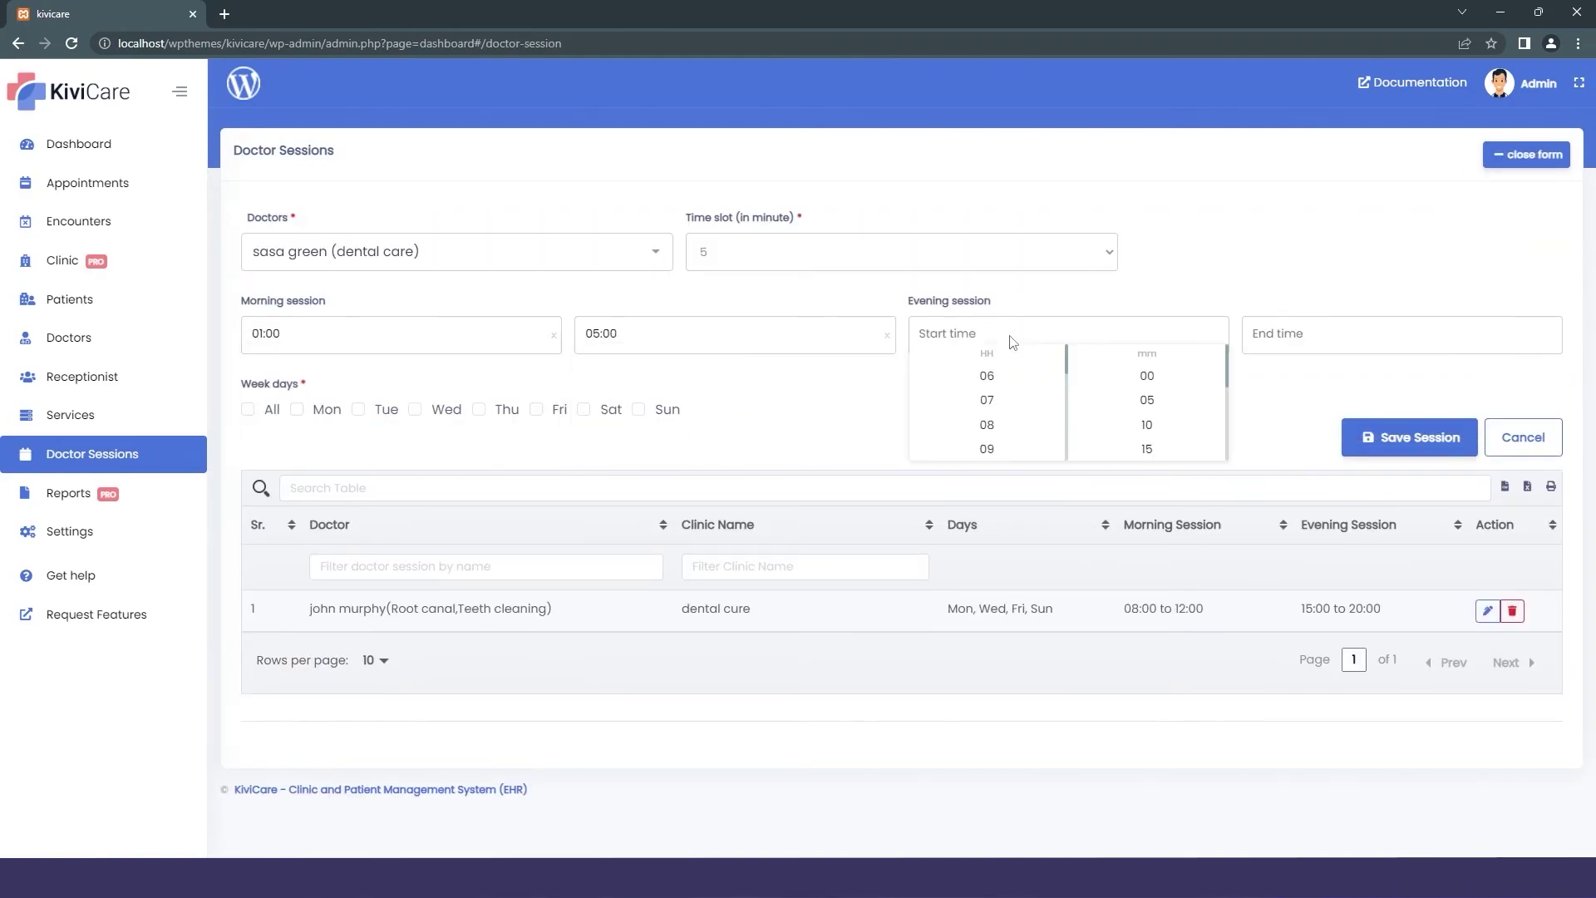
left_click(985, 449)
left_click(1272, 335)
left_click(1259, 448)
left_click(248, 409)
left_click(1410, 438)
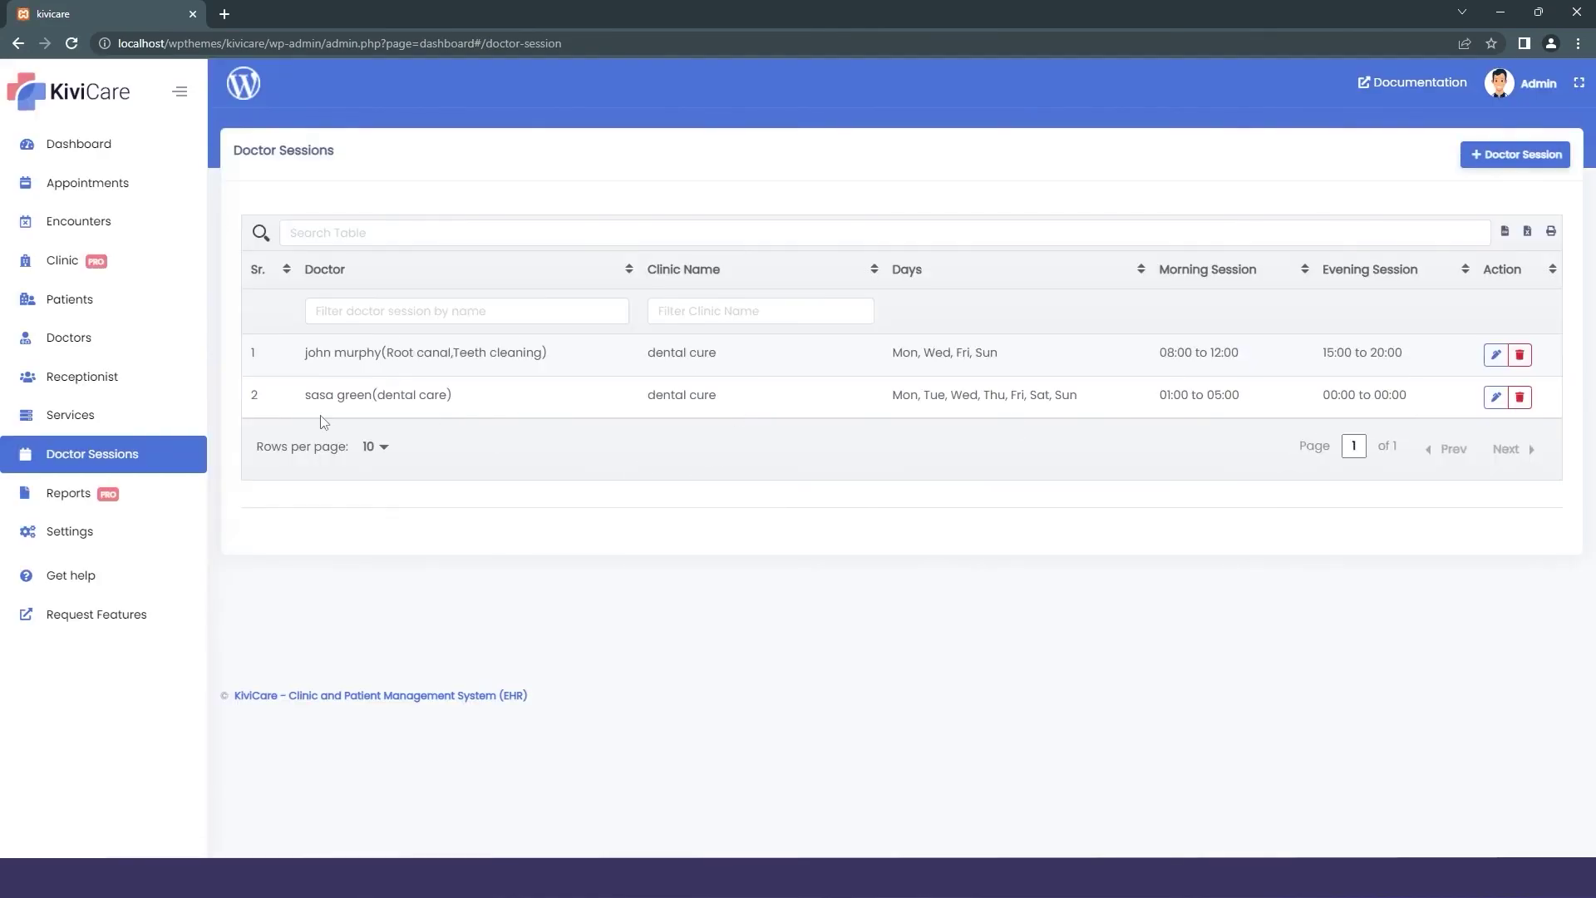
left_click(1496, 354)
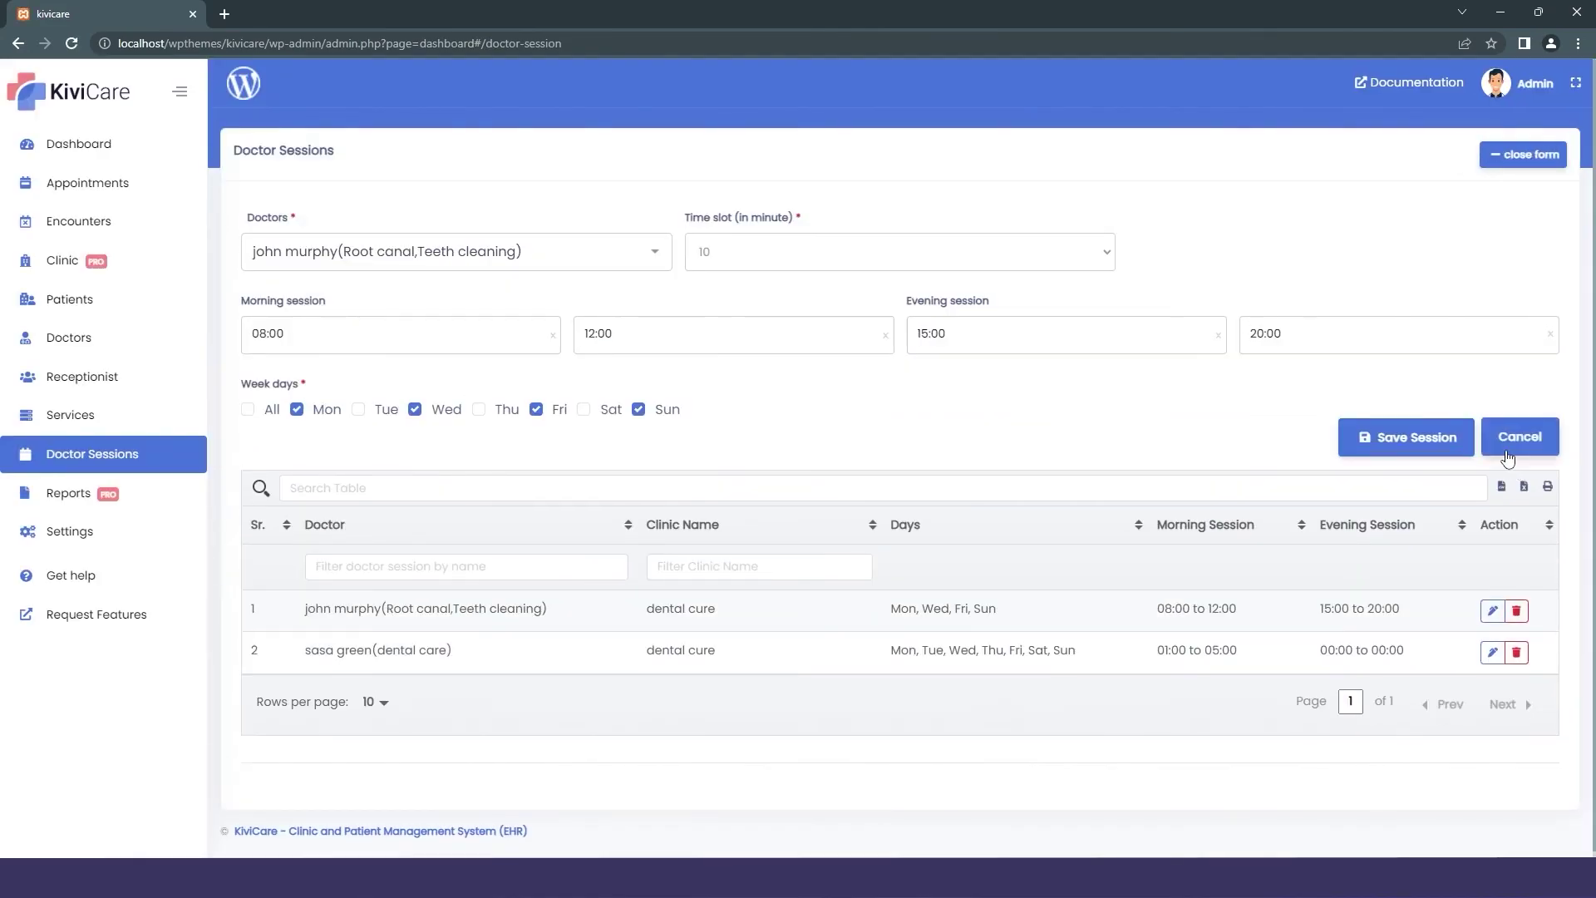